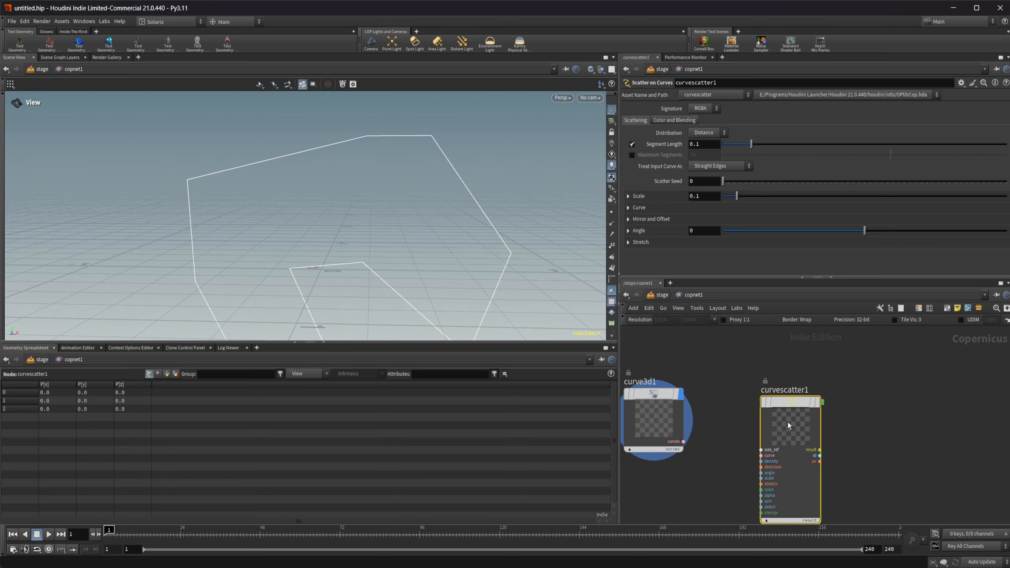
Step: Feed the 3D curve's curves output into the Scatter on Curves node's curve input and display the scatter result
left_click_drag(684, 441, 791, 439)
left_click(818, 402)
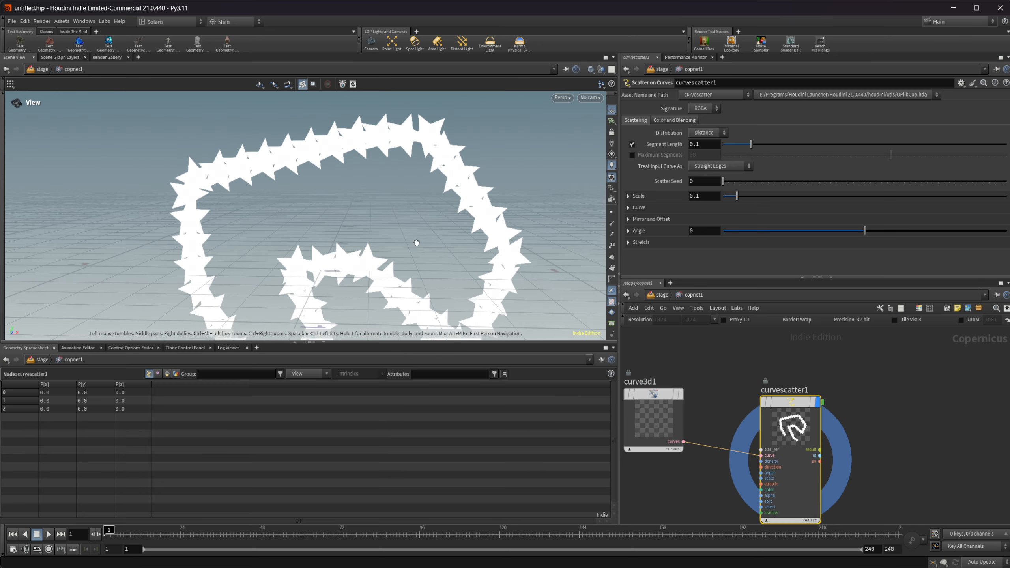
right_click_drag(415, 241, 381, 270)
middle_click_drag(381, 270, 398, 227)
mouse_move(396, 228)
left_mouse_down()
mouse_move(399, 236)
mouse_move(389, 233)
left_mouse_up()
middle_click_drag(394, 225, 412, 244)
left_click_drag(411, 245, 421, 226)
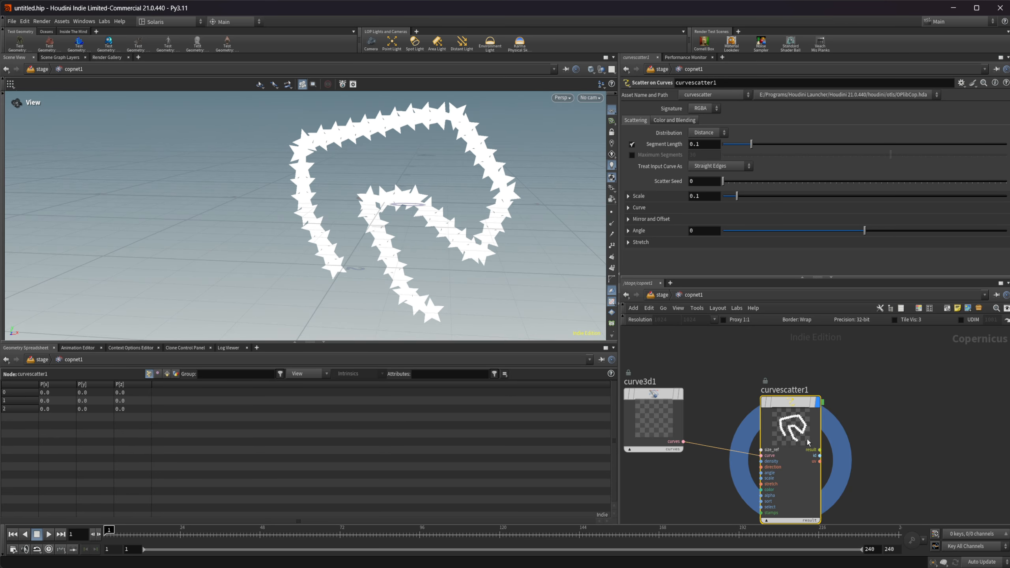
left_click_drag(794, 424, 789, 422)
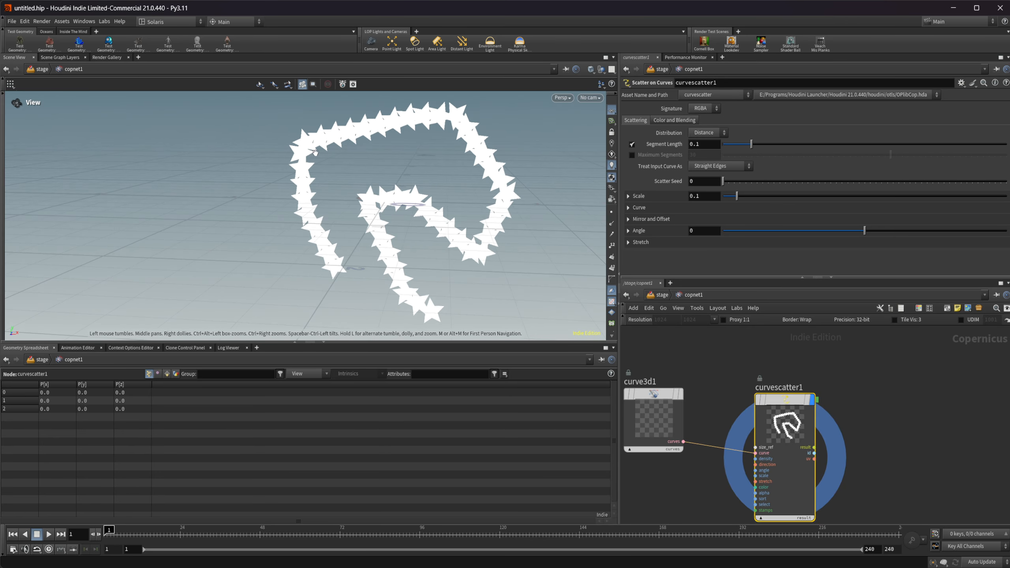
Step: Add an SDF Setup, placing its SDF Shape and SDF to Mono pair below the curve nodes
scroll(693, 503, "down", 5)
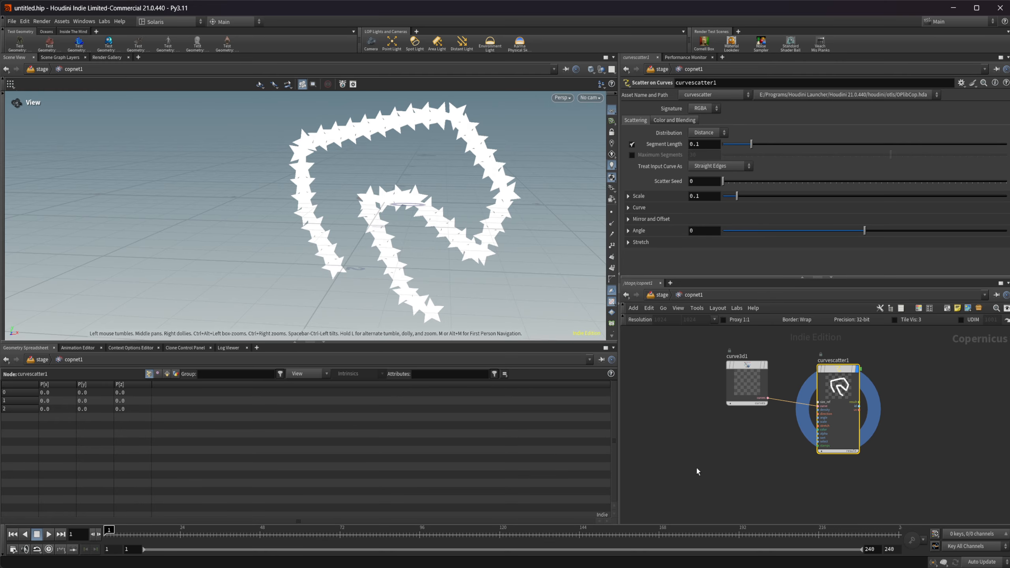
key("Tab")
type("sdfm")
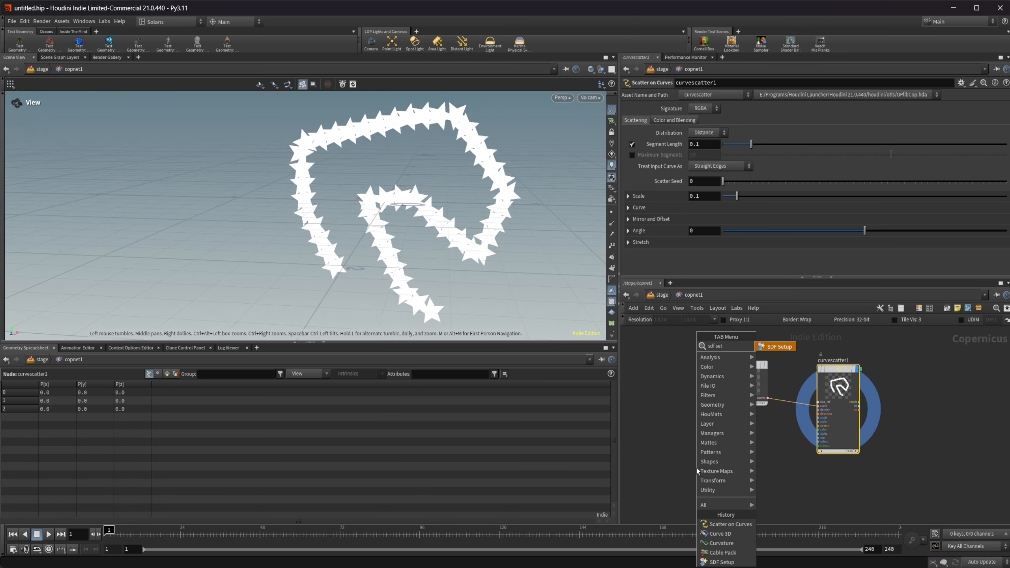
key("Return")
left_click(696, 468)
middle_click_drag(730, 442, 784, 434)
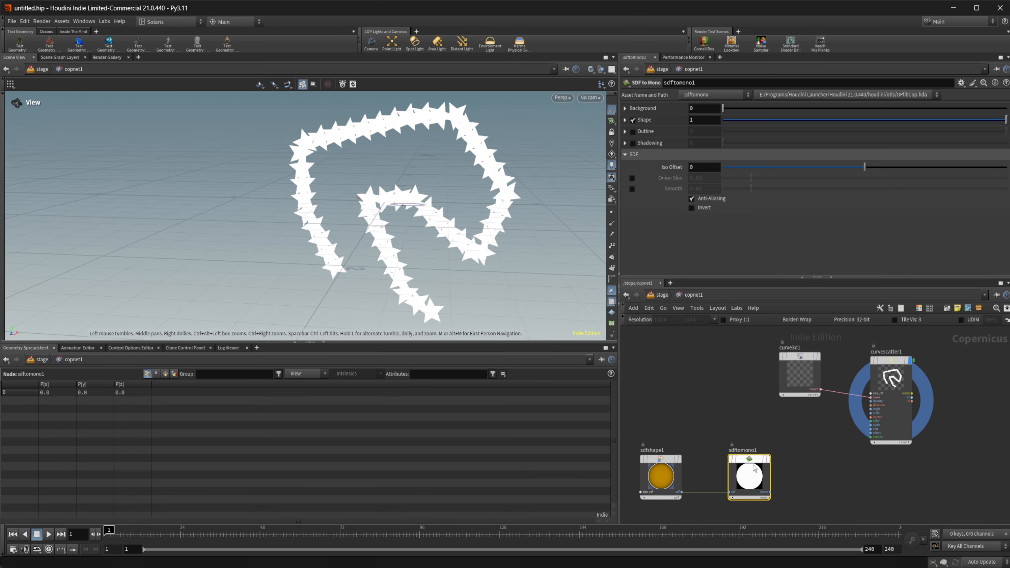
Step: Set the SDF Shape's class to Marker with the Asterisk marker
left_click(668, 478)
left_click(707, 127)
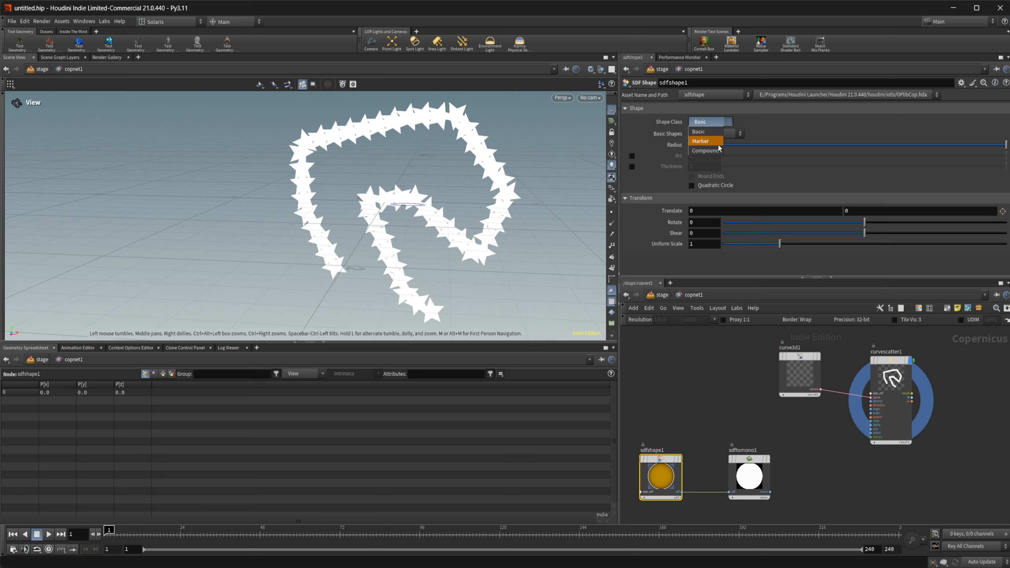
left_click(723, 141)
left_click(721, 133)
left_click(757, 125)
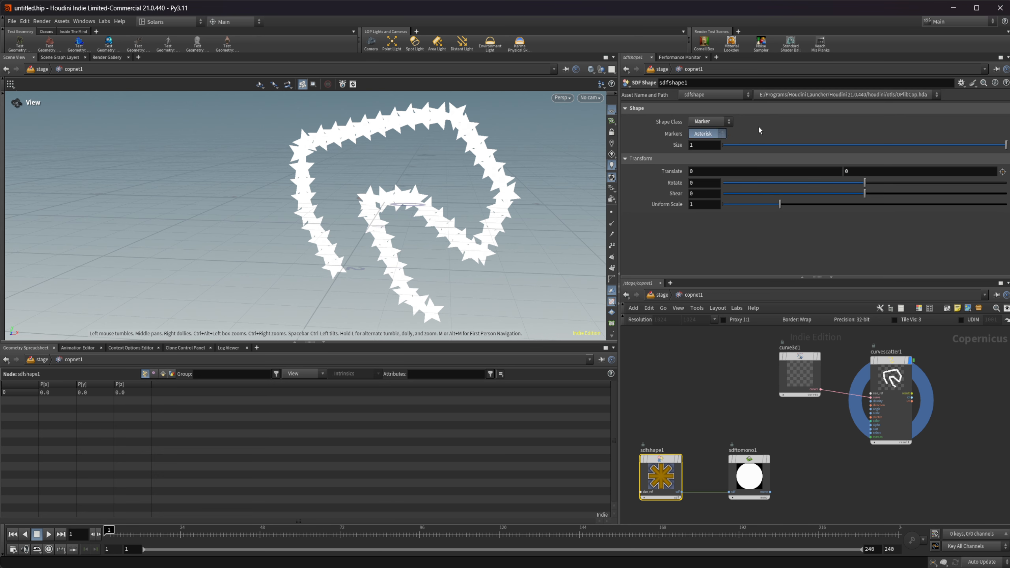
Step: Duplicate the connected SDF Shape and SDF to Mono nodes directly below the originals
middle_click_drag(721, 392, 721, 296)
left_click_drag(756, 423, 723, 399)
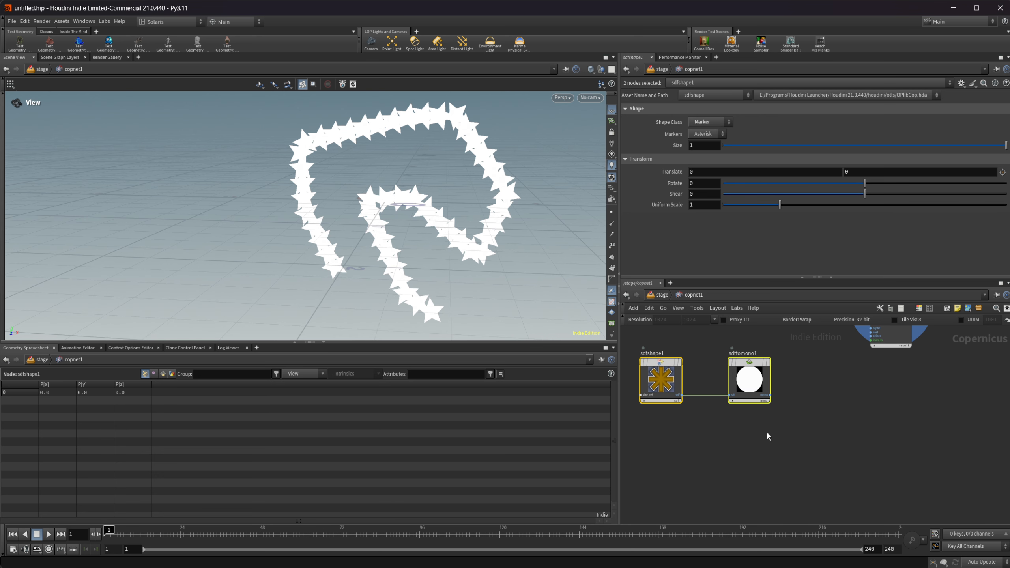
key("ctrl+c")
key("ctrl+v")
Step: Set the duplicated SDF Shape's class to Compound with the Moon shape
left_click(673, 439)
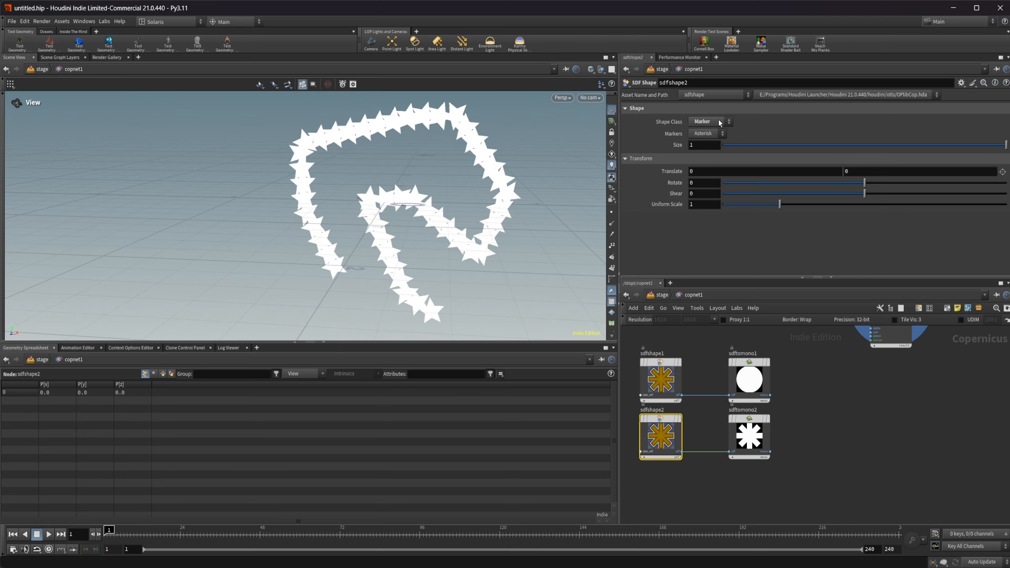
left_click(720, 123)
left_click(713, 149)
left_click(716, 133)
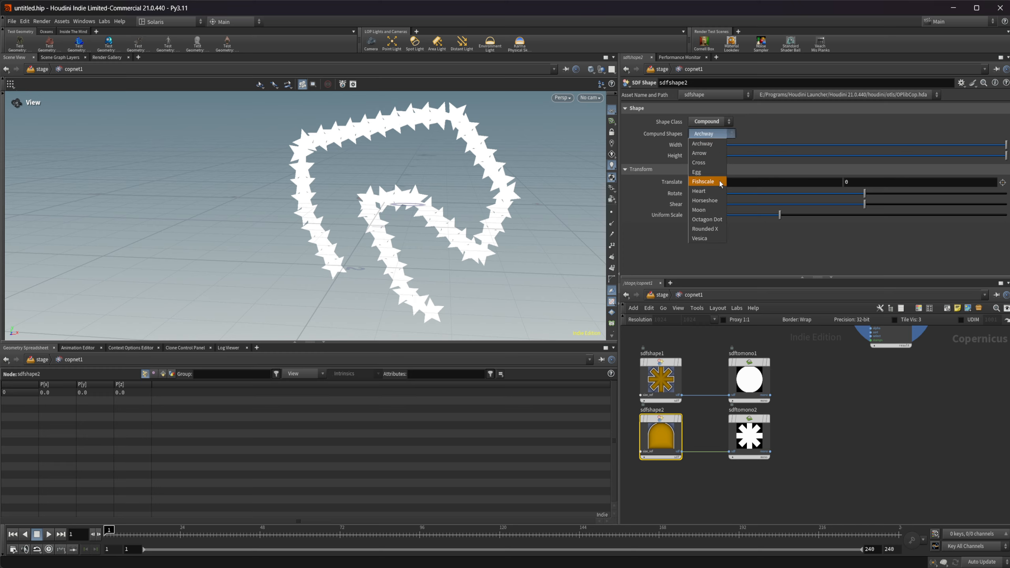
left_click(715, 209)
Step: Add a Cable Pack node beside the duplicated SDF to Mono node
scroll(779, 451, "up", 2)
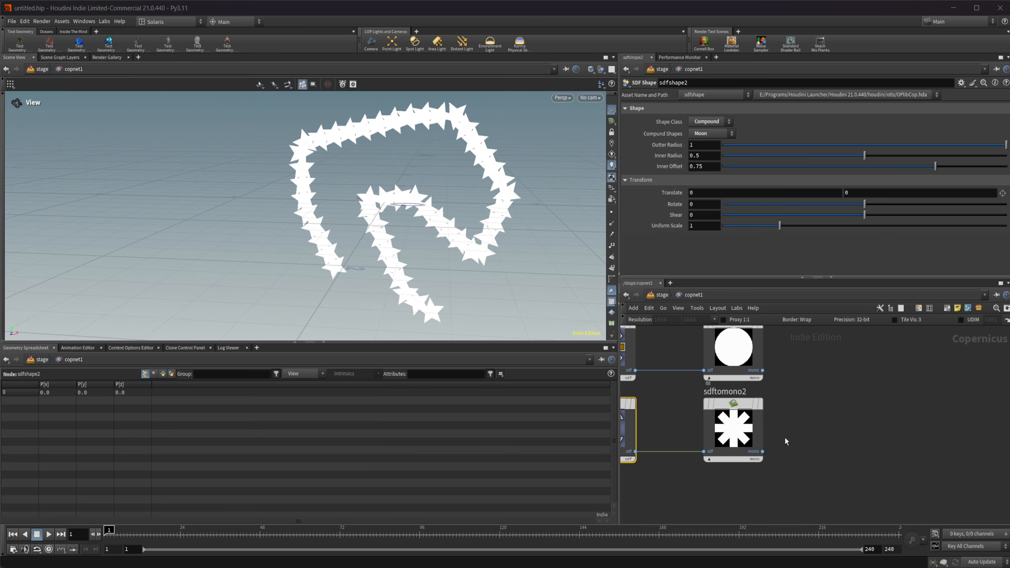
key("Tab")
type("cabl")
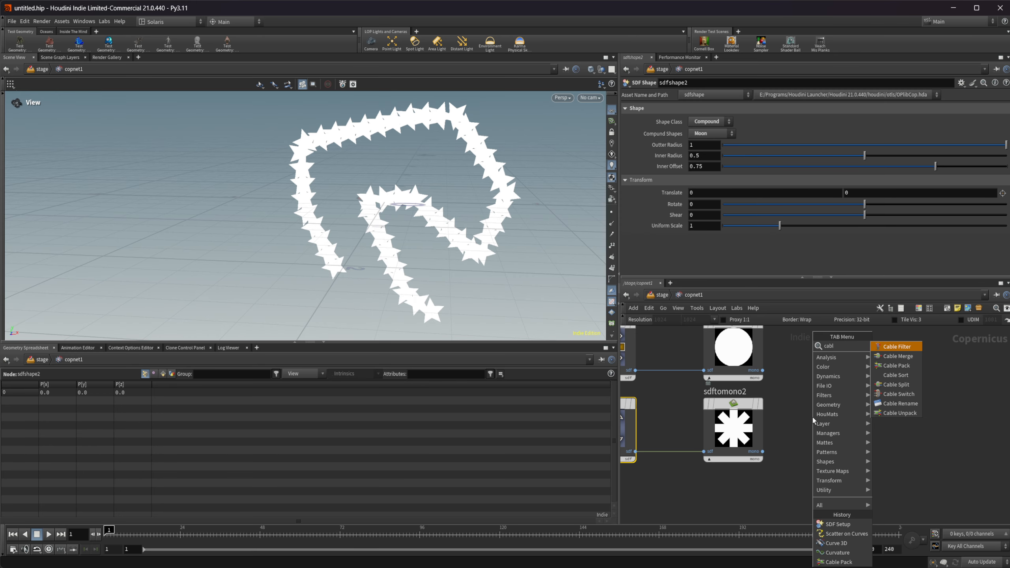
key("Down")
key("Down")
key("Return")
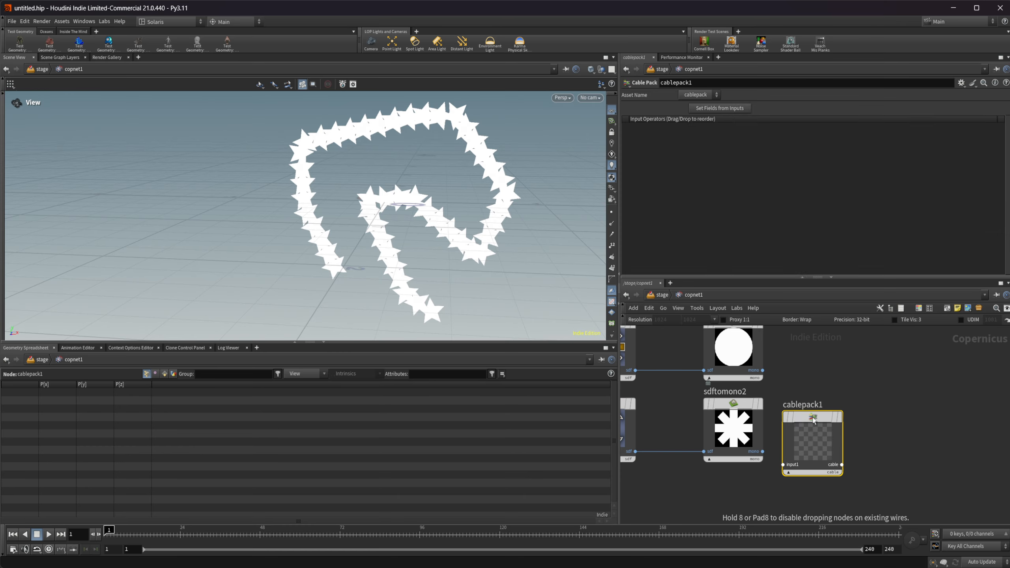
Step: Connect both SDF to Mono outputs to the Cable Pack's inputs and reposition the Cable Pack and Scatter on Curves nodes
left_click_drag(762, 370, 805, 439)
middle_click_drag(812, 463, 779, 490)
scroll(806, 461, "down", 1)
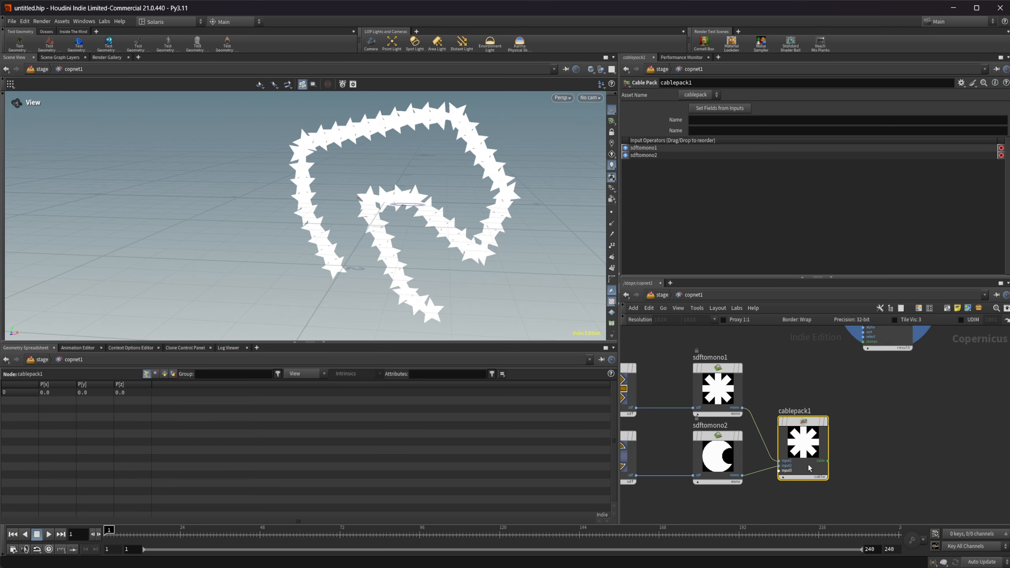
left_click_drag(807, 439, 802, 408)
middle_click_drag(853, 410, 834, 488)
left_click_drag(781, 483, 778, 471)
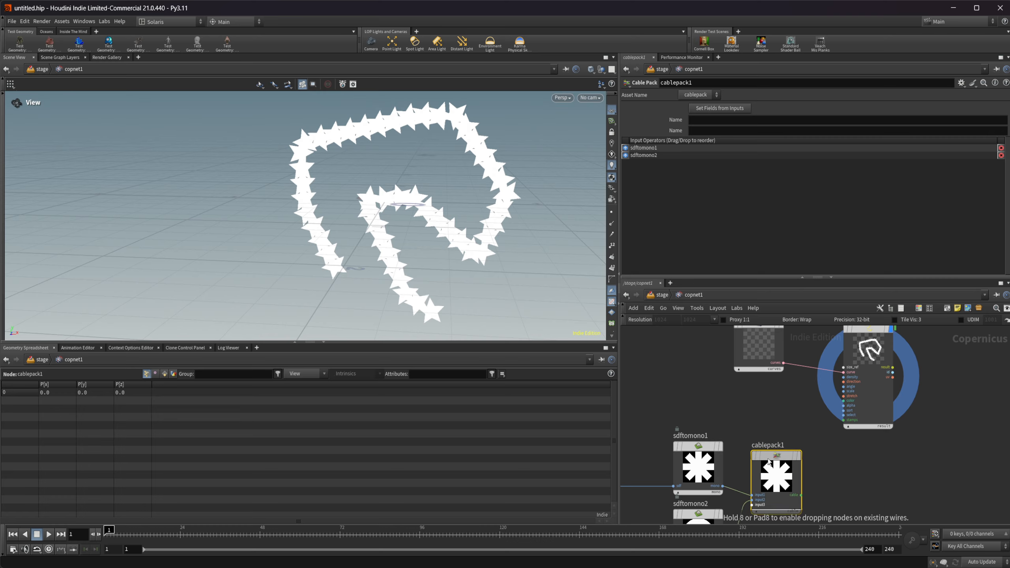
left_click_drag(862, 364, 889, 364)
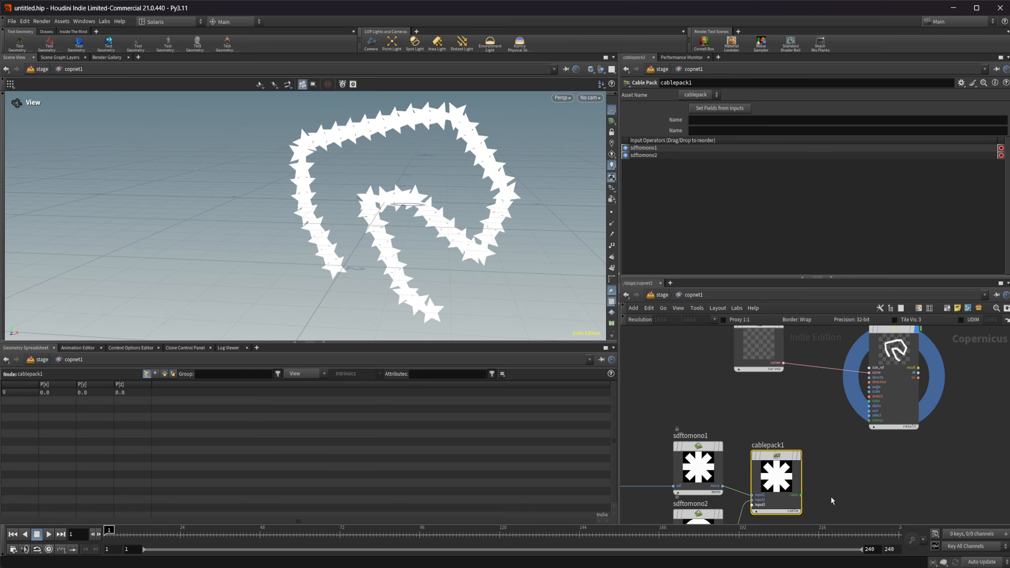
left_click_drag(801, 495, 869, 421)
scroll(855, 450, "up", 3)
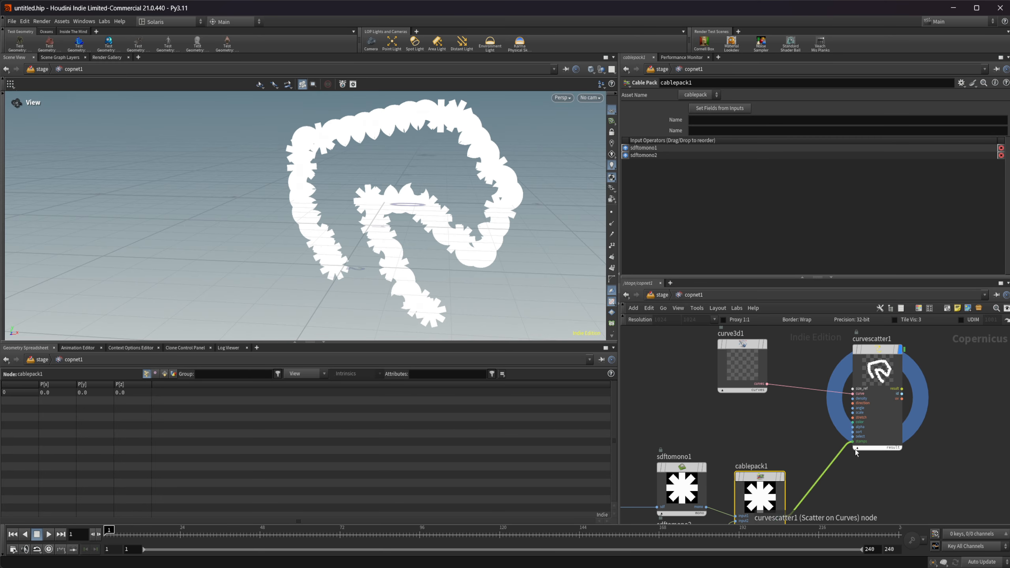
key("y")
left_click_drag(793, 461, 848, 504)
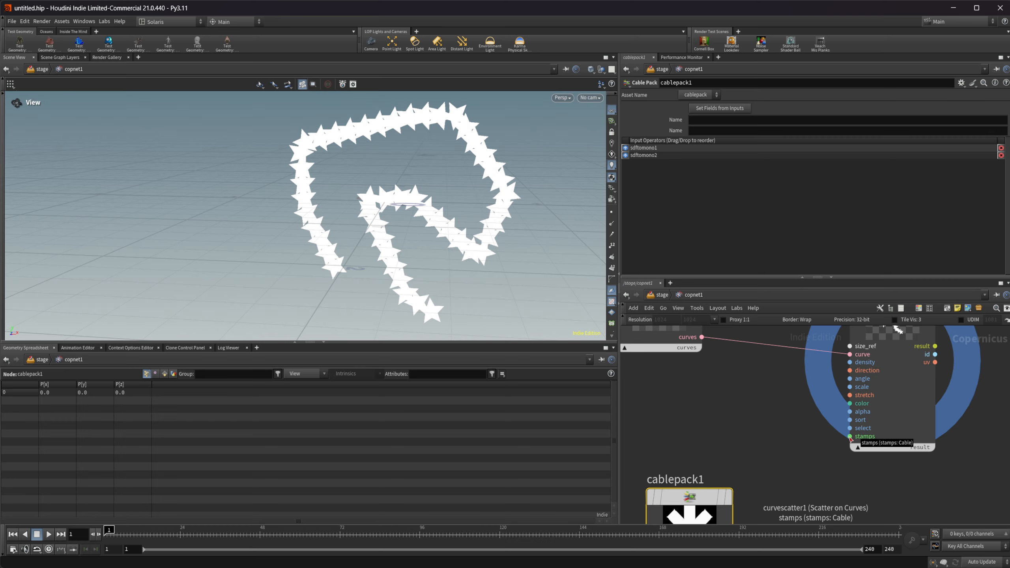
Step: Connect the Cable Pack's cable output to the Scatter on Curves node's stamps input
scroll(850, 437, "down", 3)
left_click(751, 497)
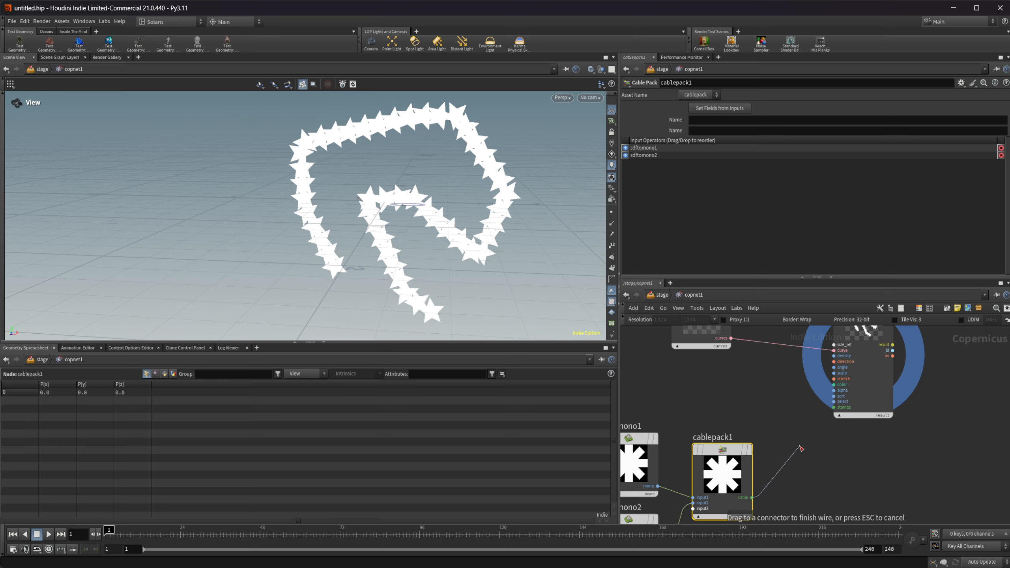
left_click(833, 408)
middle_click_drag(822, 445, 811, 502)
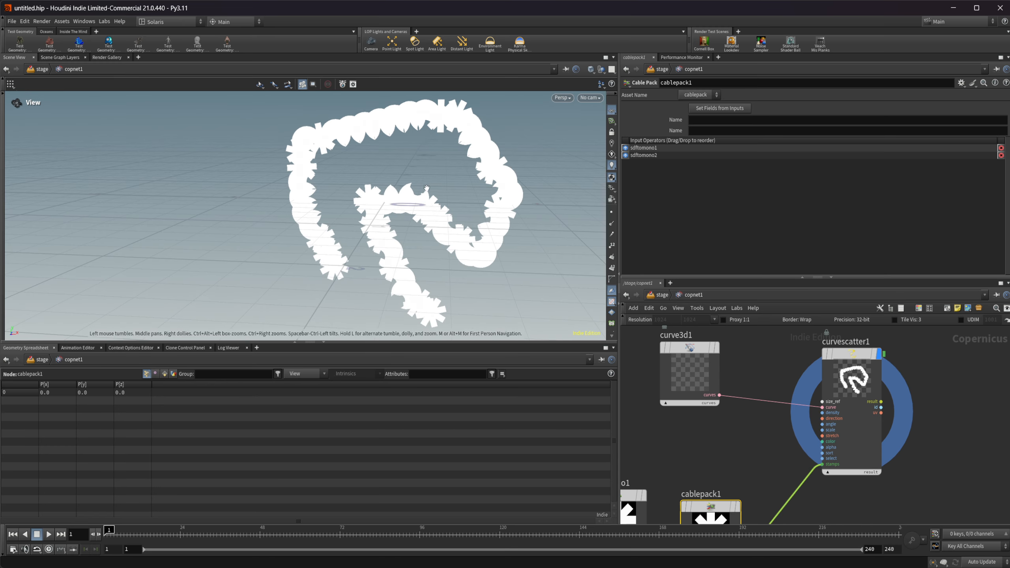
Step: Set the Scatter on Curves node's scale to 0.045
middle_click_drag(754, 440, 803, 366)
scroll(767, 384, "down", 3)
middle_click_drag(730, 384, 730, 465)
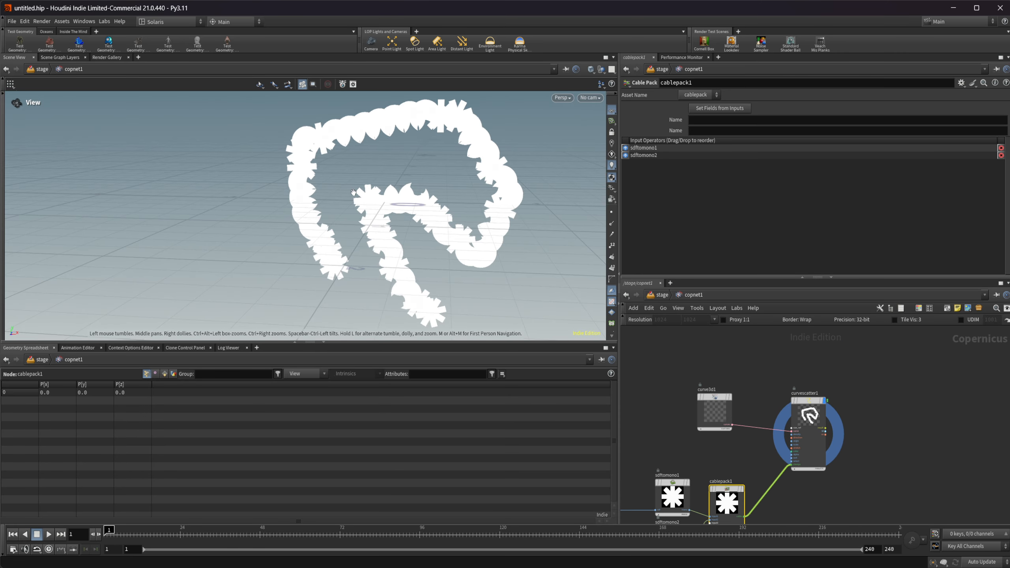
left_click(814, 413)
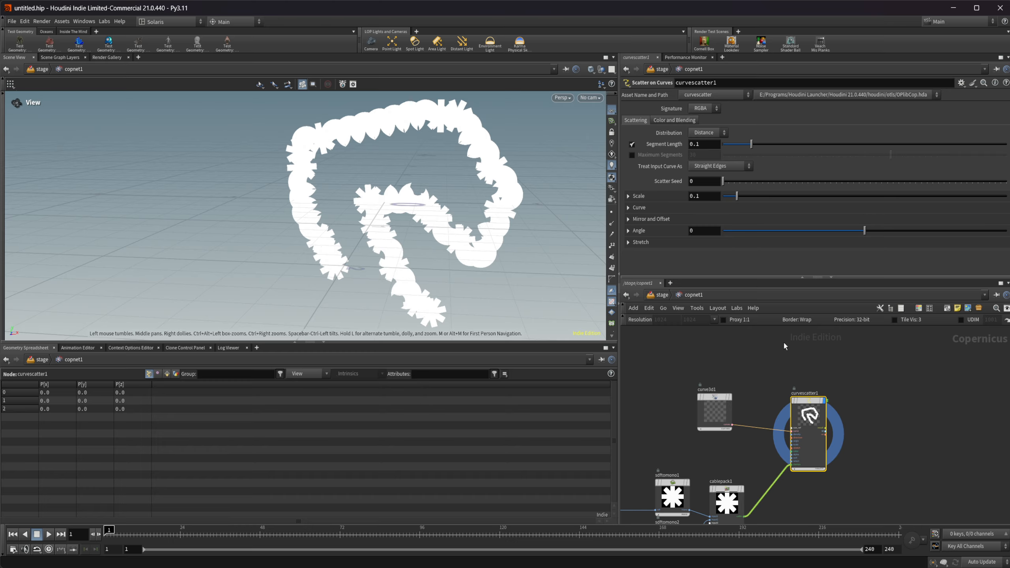
left_click_drag(736, 196, 730, 198)
Step: Slim the moon shape into a crescent with an inner radius of 0.74 and an inner offset of 0.645
middle_click_drag(695, 438, 763, 303)
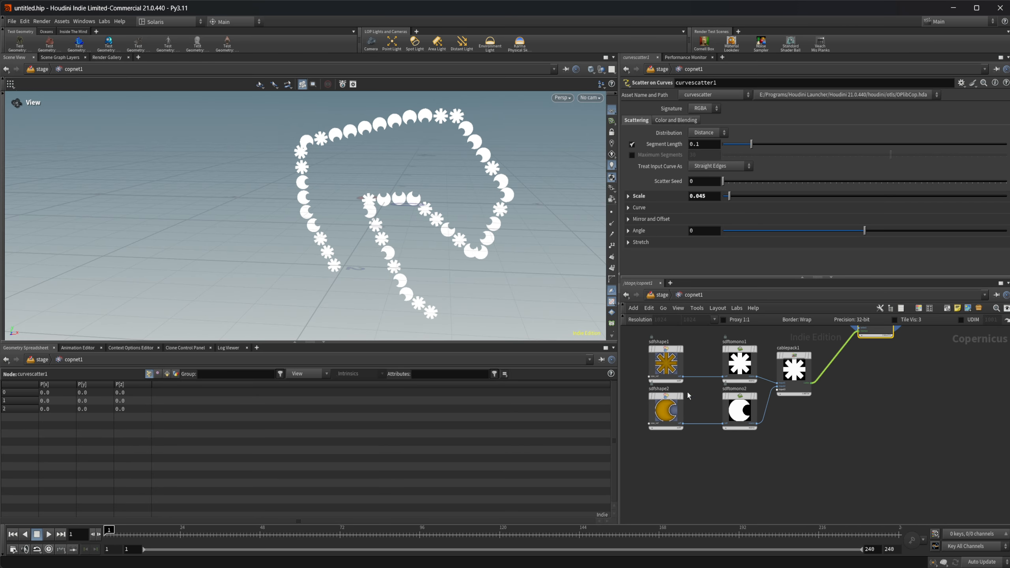
left_click(672, 405)
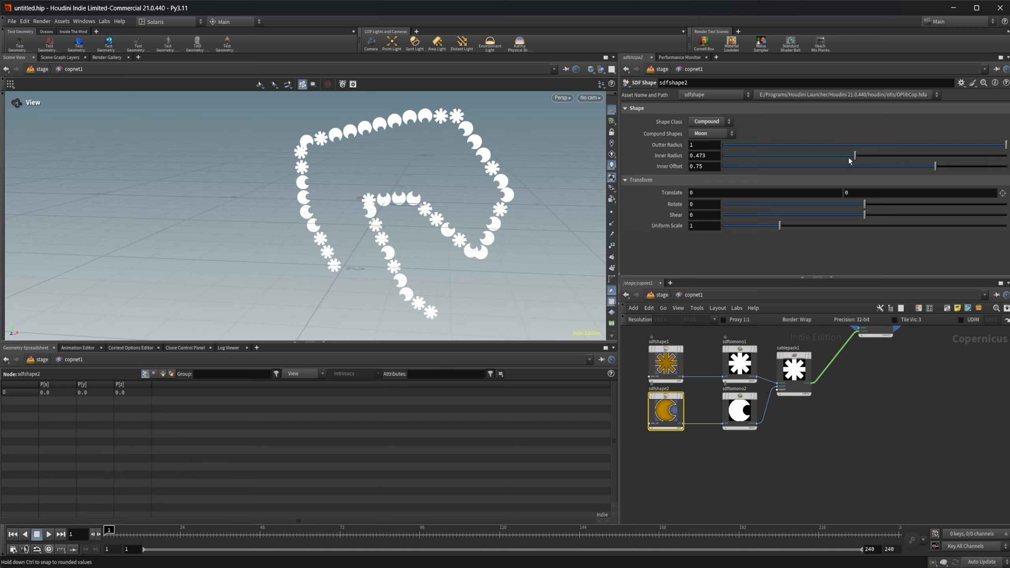
left_click_drag(849, 160, 906, 167)
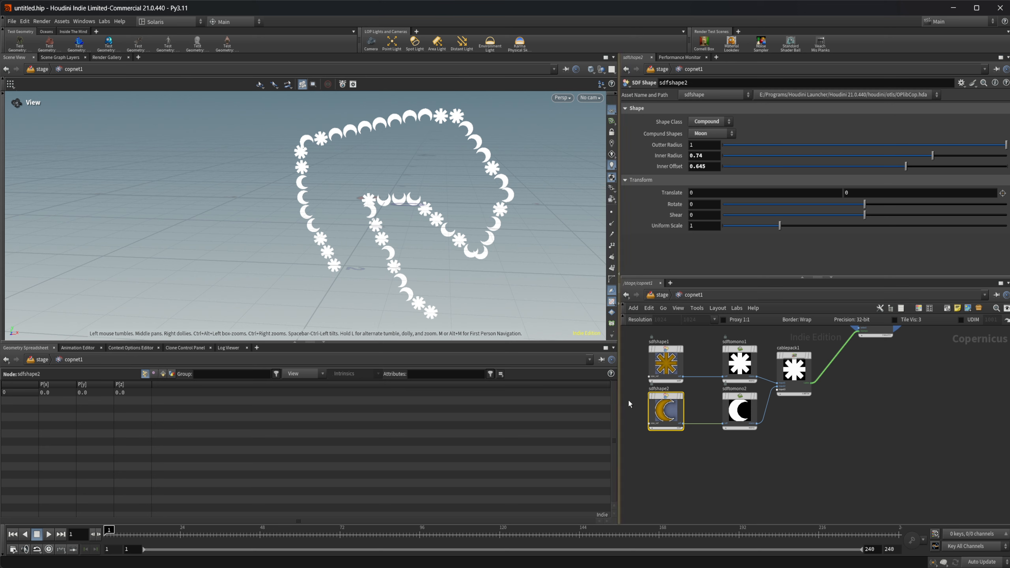
Step: Open the detailed Scale settings of the Scatter on Curves node
middle_click_drag(913, 440, 806, 513)
middle_click_drag(823, 396, 831, 442)
left_click(765, 400)
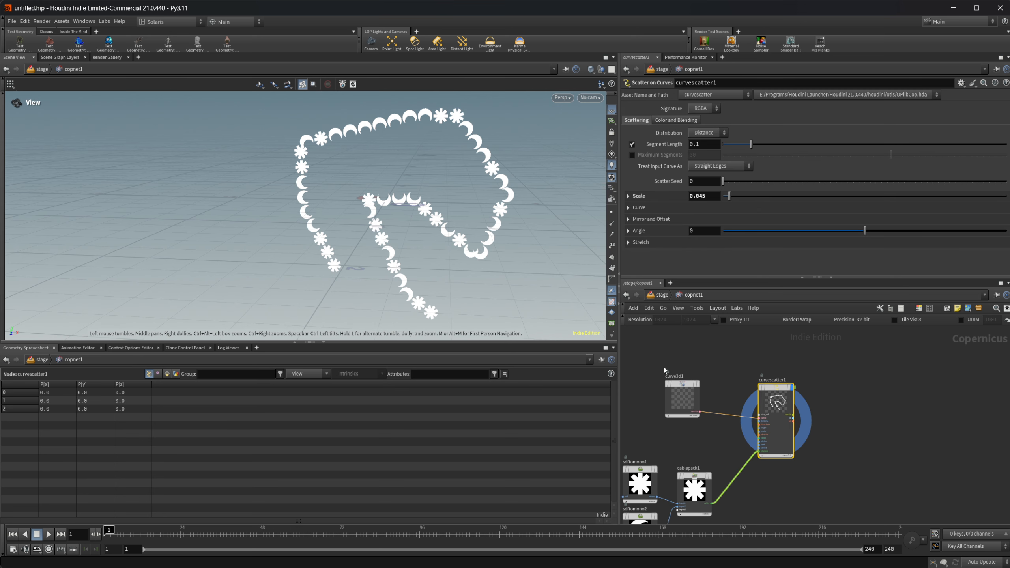
scroll(367, 163, "up", 5)
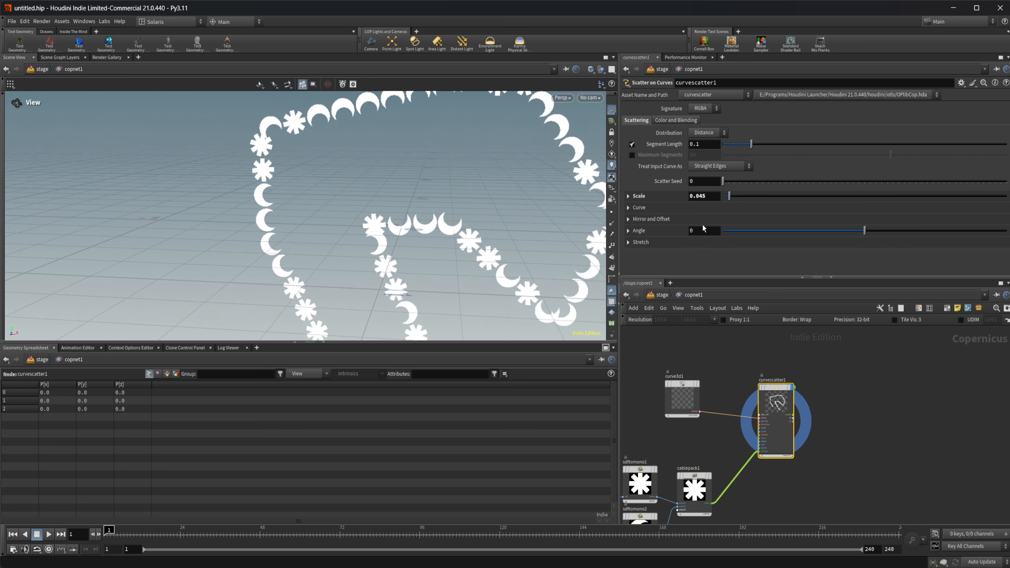
left_click(648, 197)
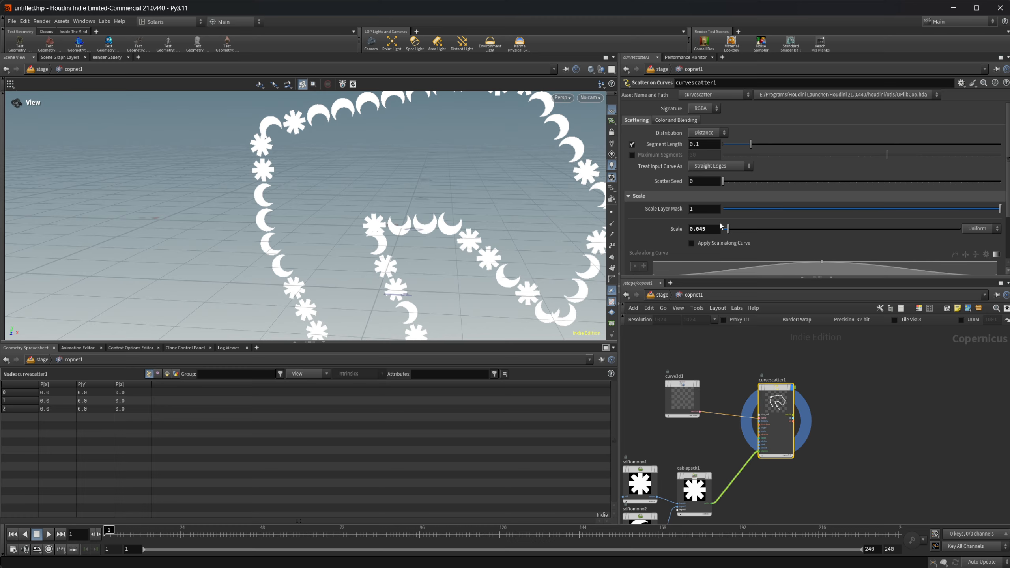
scroll(767, 433, "up", 3)
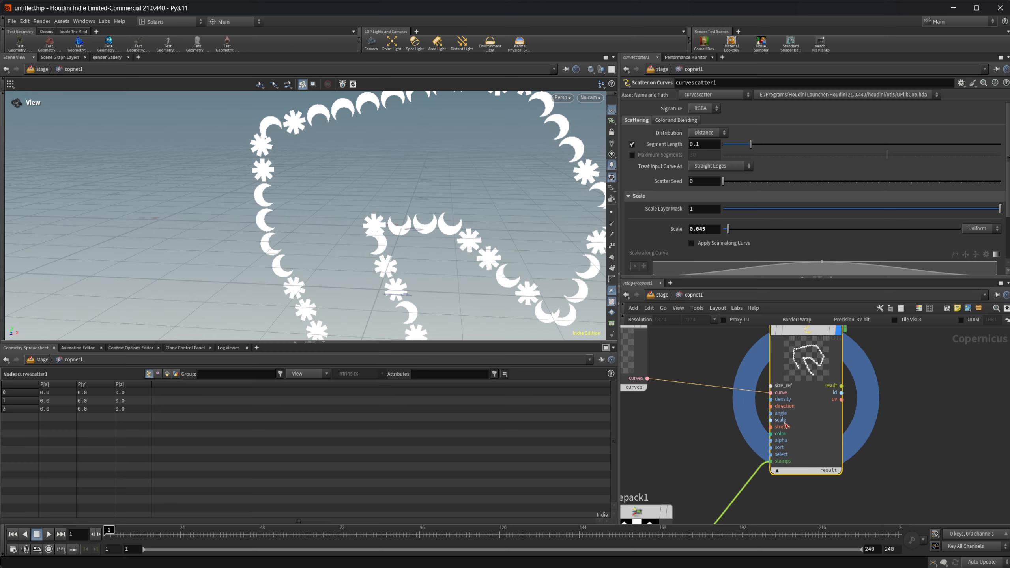
Step: Add a Ramp Mono node below the 3D curve node
scroll(755, 427, "down", 3)
key("Tab")
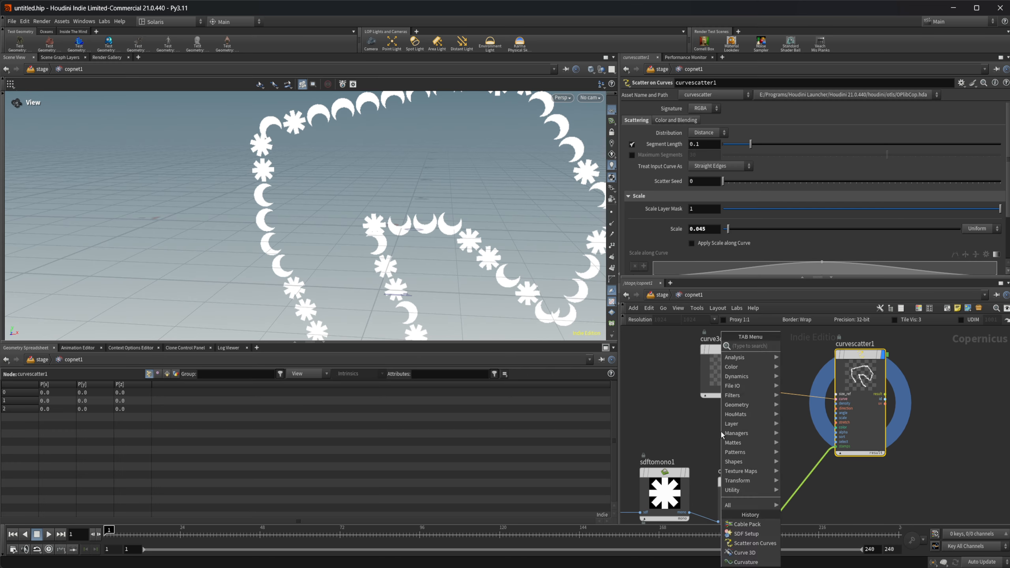
type("ran")
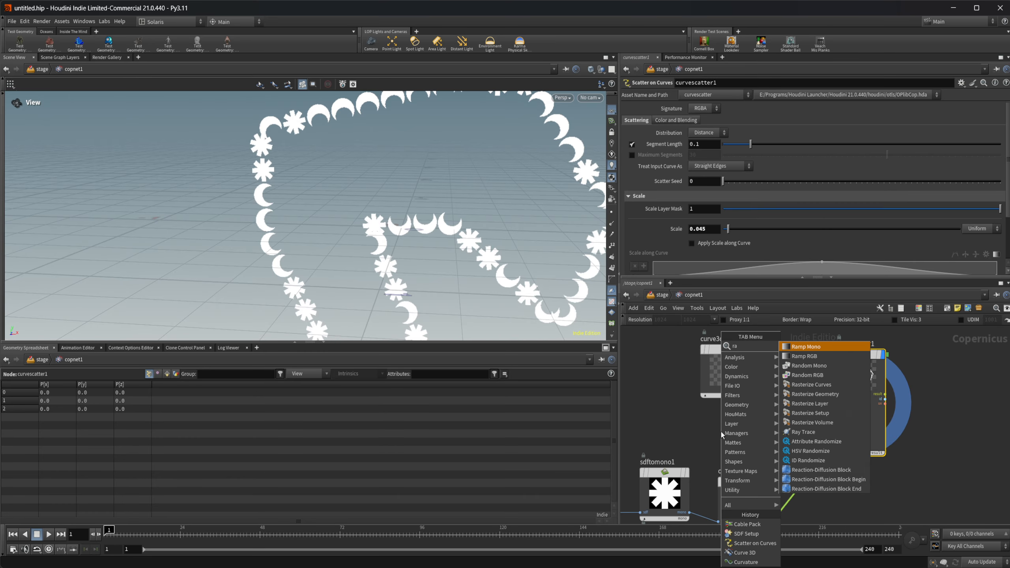
key("Return")
left_click(720, 431)
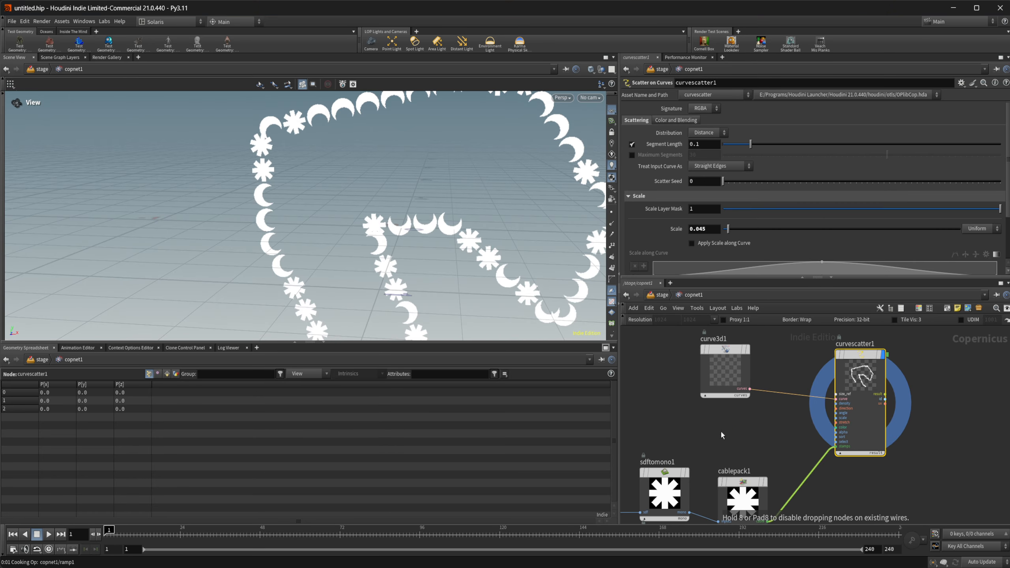
left_click_drag(720, 430, 672, 408)
Step: Connect the ramp's output to the Scatter on Curves node's scale input
left_click(700, 449)
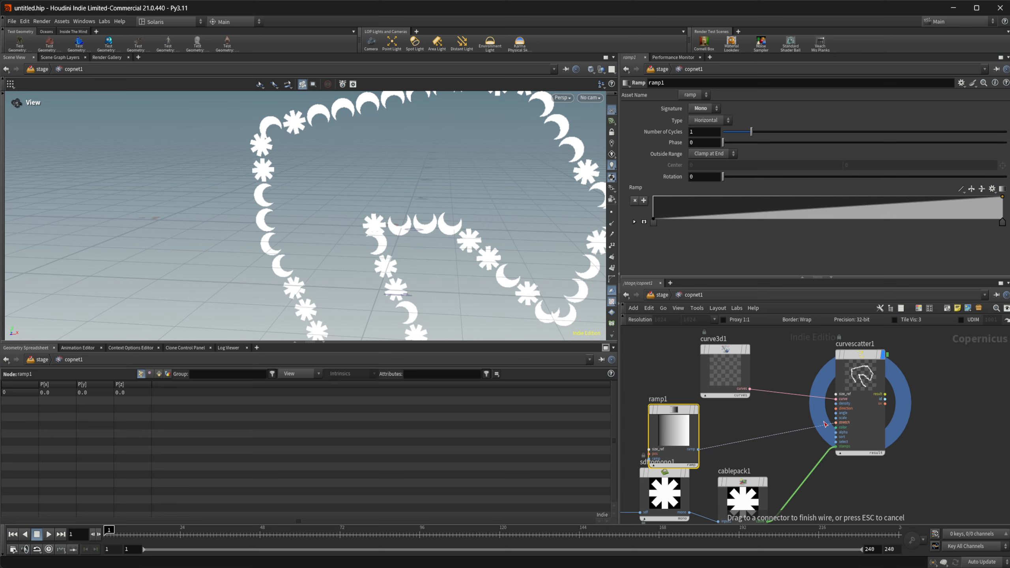
left_click(835, 418)
scroll(454, 256, "down", 2)
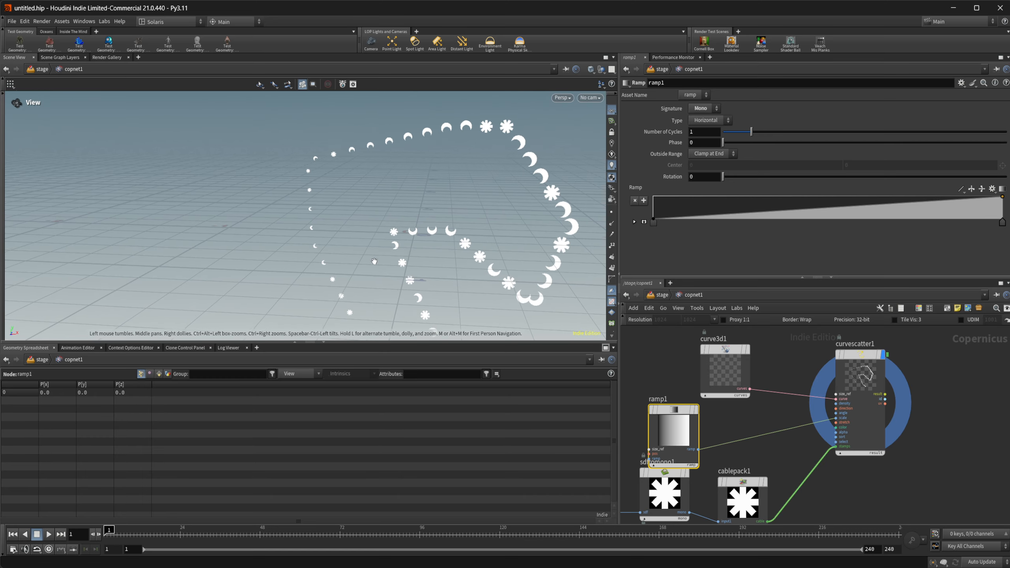
Step: Tidy the ramp node's position above the star node and shift the ramp's white end point inward to about four fifths of its length
scroll(472, 232, "down", 2)
left_click_drag(686, 443, 685, 431)
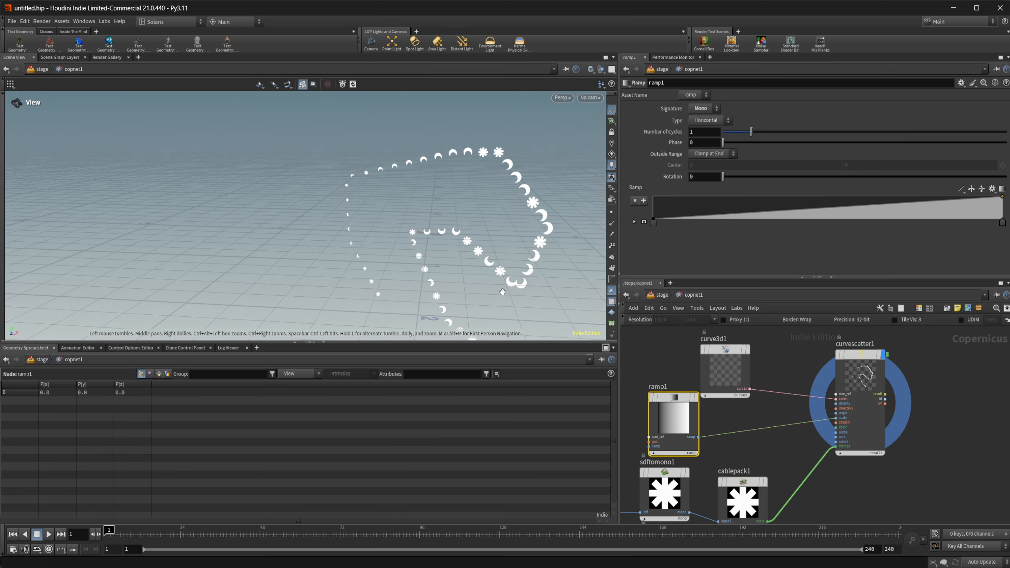
left_click_drag(502, 291, 446, 302)
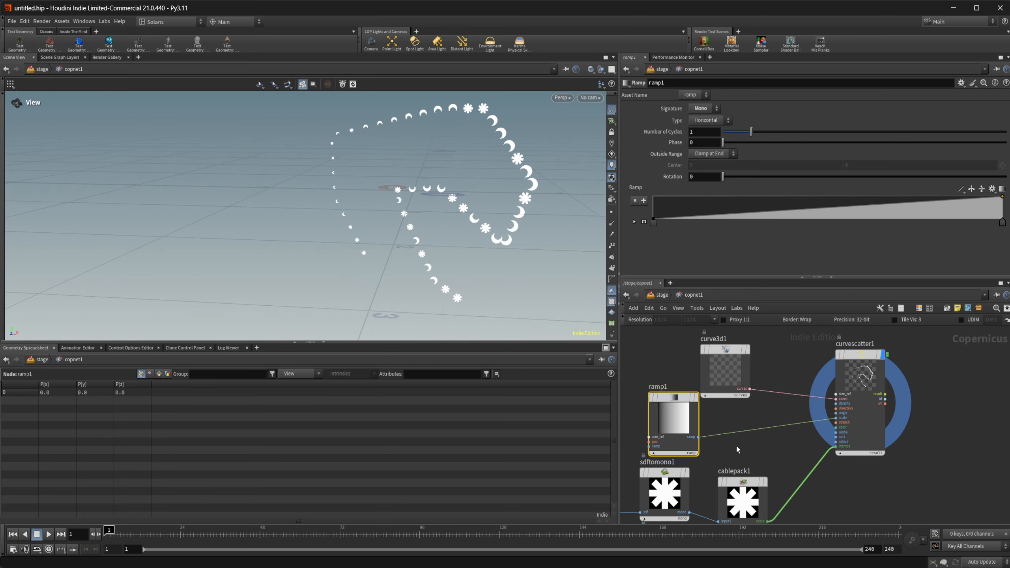
left_click_drag(1002, 223, 933, 200)
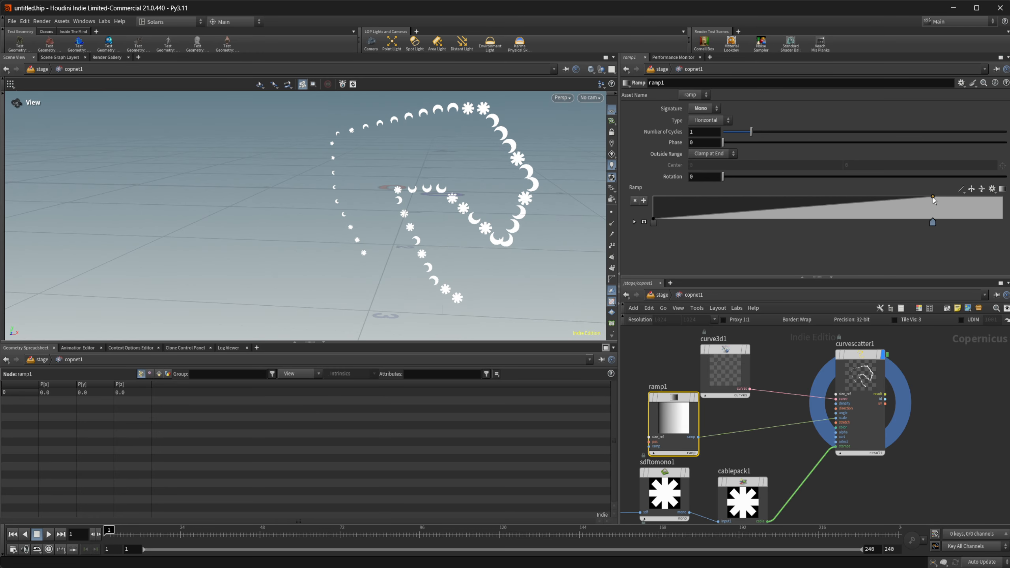
Step: Test a lower Scale Layer Mask on the Scatter on Curves node and return it to 1
middle_click_drag(737, 411, 722, 445)
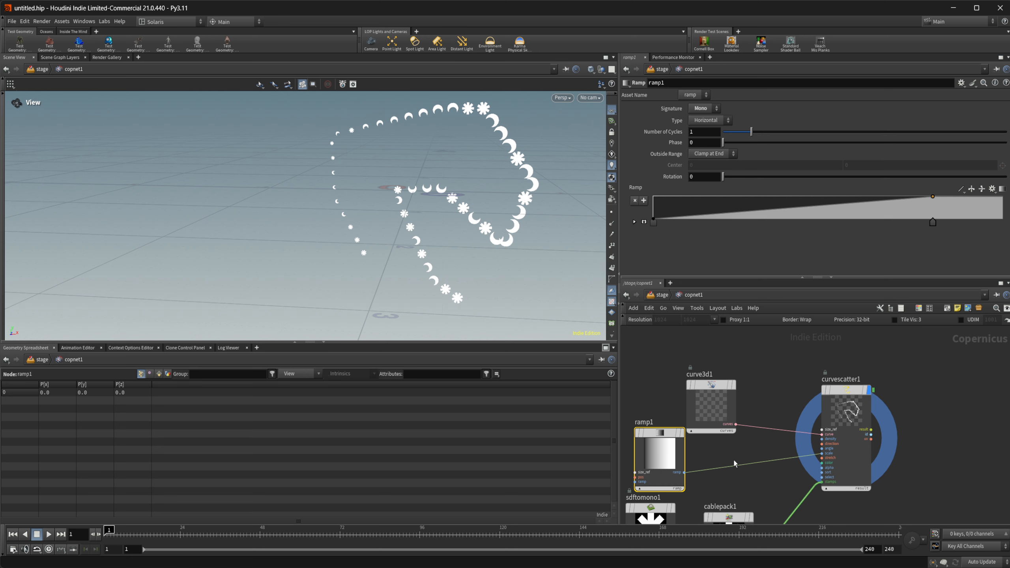
left_click(832, 412)
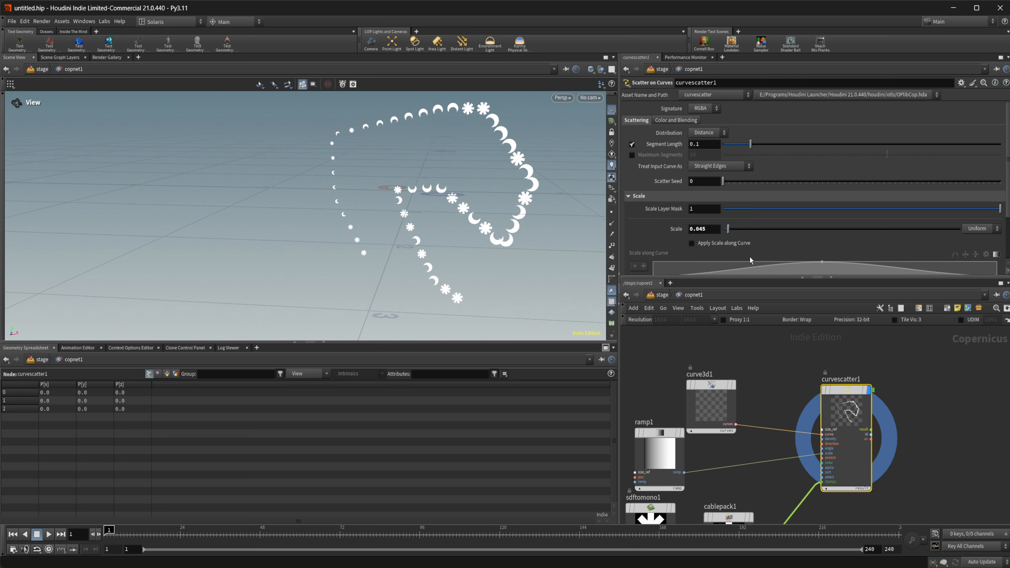
mouse_move(967, 208)
left_mouse_down()
mouse_move(792, 210)
mouse_move(937, 208)
mouse_move(777, 221)
mouse_move(979, 215)
mouse_move(831, 227)
mouse_move(973, 223)
left_mouse_up()
left_click(994, 209)
Step: Enable Apply Scale along Curve and disconnect the ramp from the Scatter on Curves node's scale input
scroll(721, 221, "down", 2)
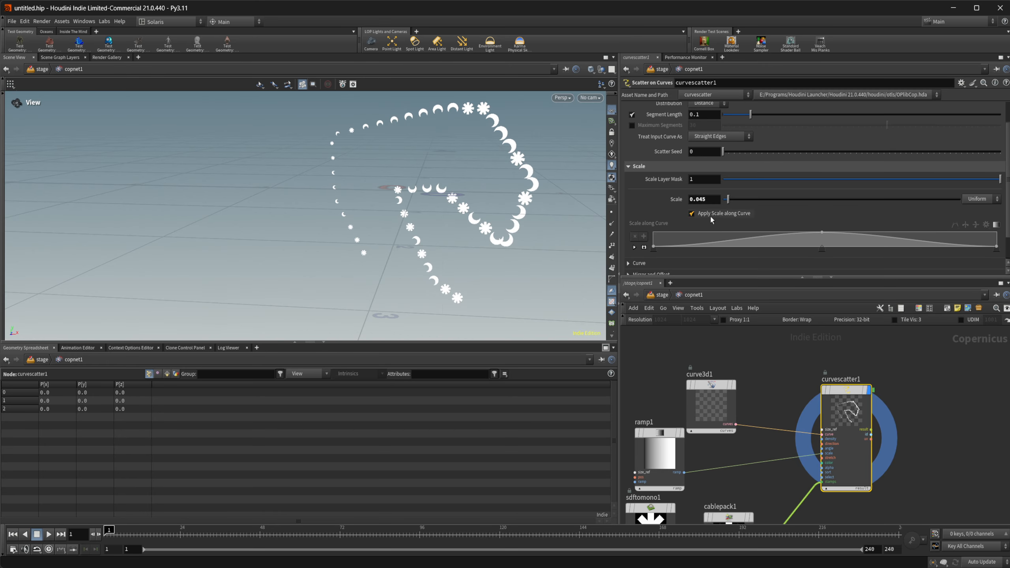
left_click(710, 215)
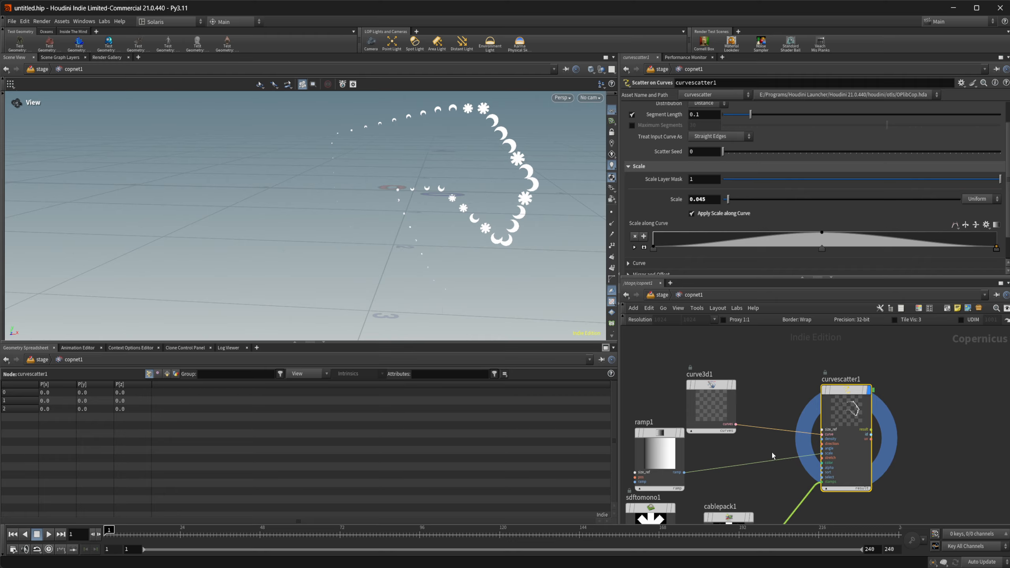
key("y")
left_click_drag(771, 453, 784, 481)
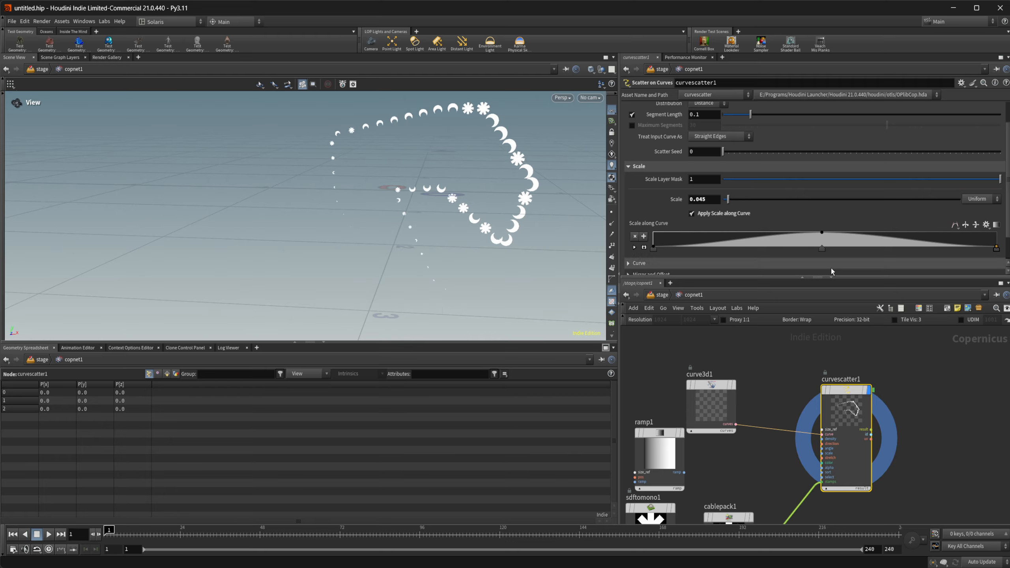
Step: Shift the peak of the Scale along Curve ramp slightly toward the end and turn off Apply Scale along Curve
mouse_move(821, 250)
left_mouse_down()
mouse_move(757, 253)
mouse_move(912, 245)
mouse_move(838, 253)
left_mouse_up()
scroll(741, 226, "down", 2)
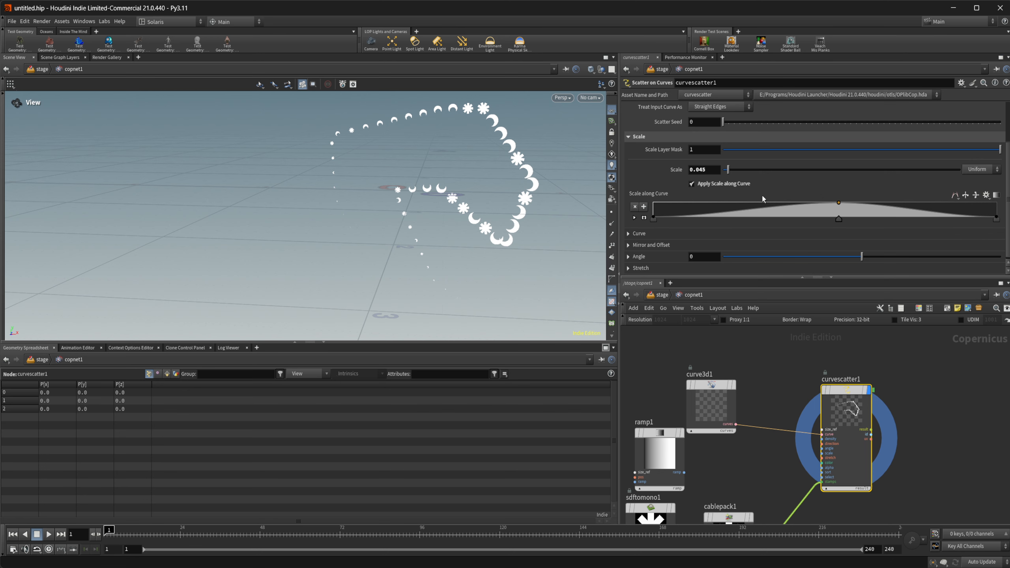
scroll(763, 187, "up", 4)
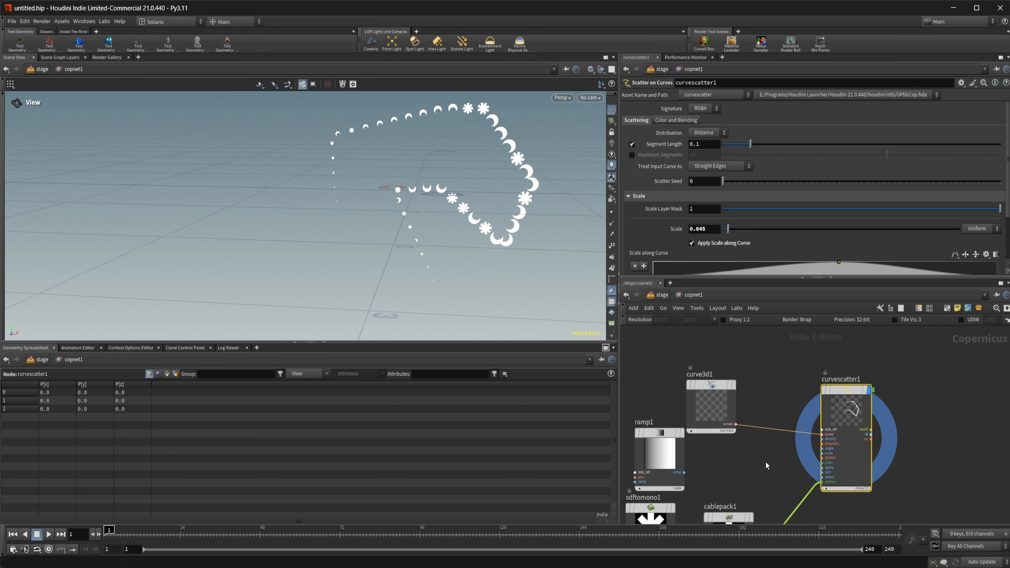
left_click(692, 243)
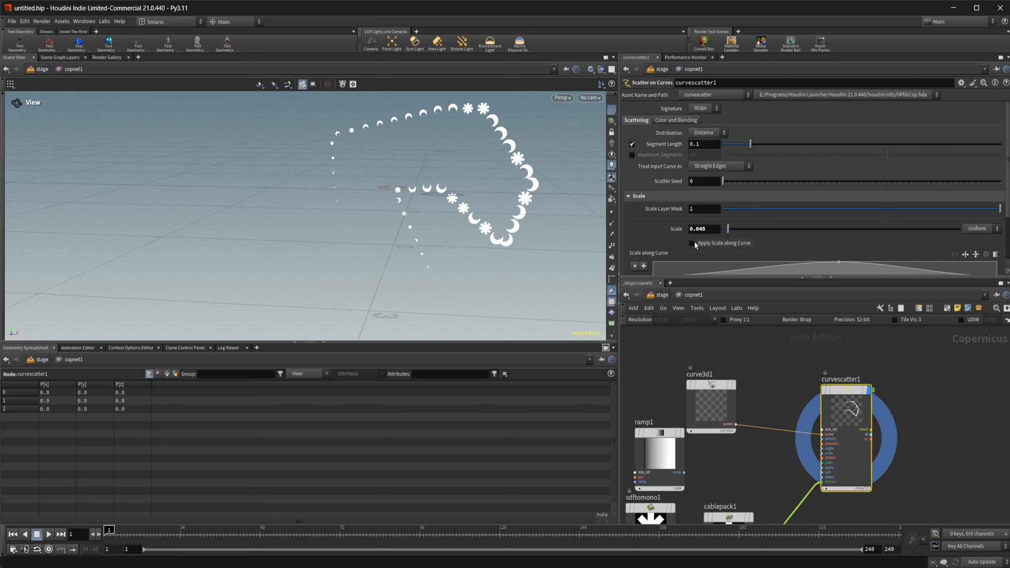
Step: Treat the input curve as Interpolating Curves and set the scatter seed to 11 with a segment length of 0.091
left_click(718, 168)
left_click(730, 185)
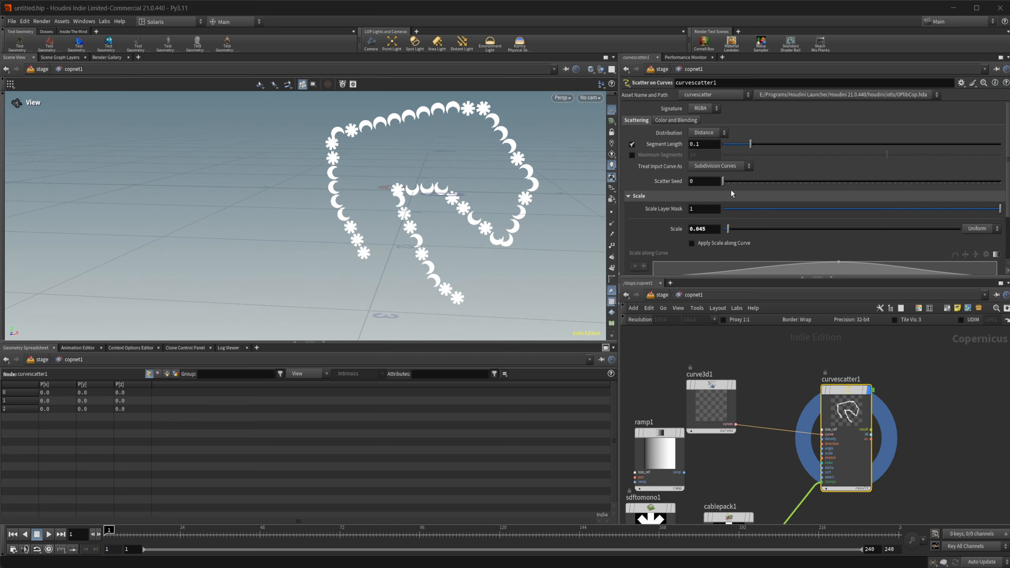
left_click(730, 166)
left_click(730, 195)
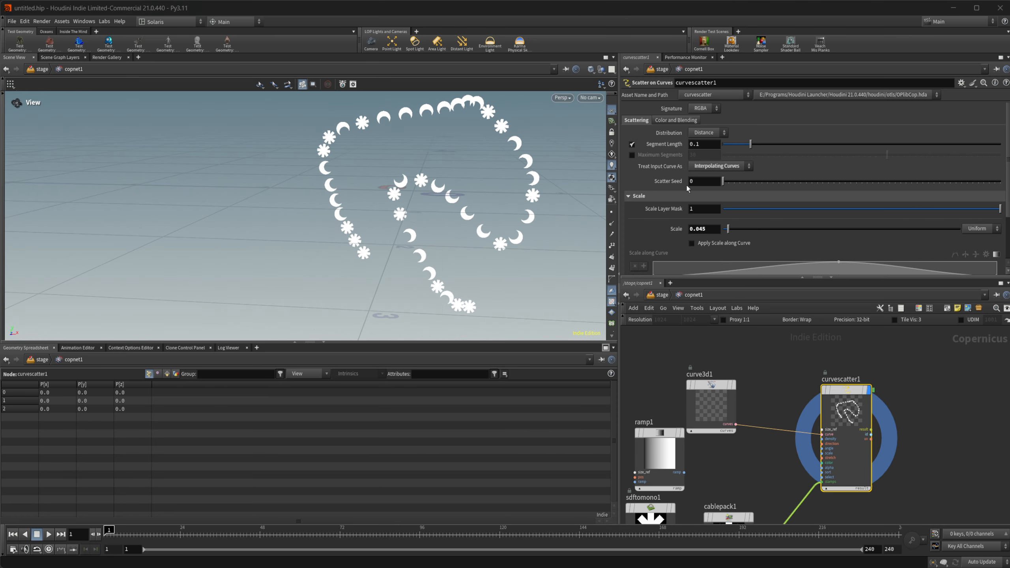
left_click_drag(722, 181, 747, 148)
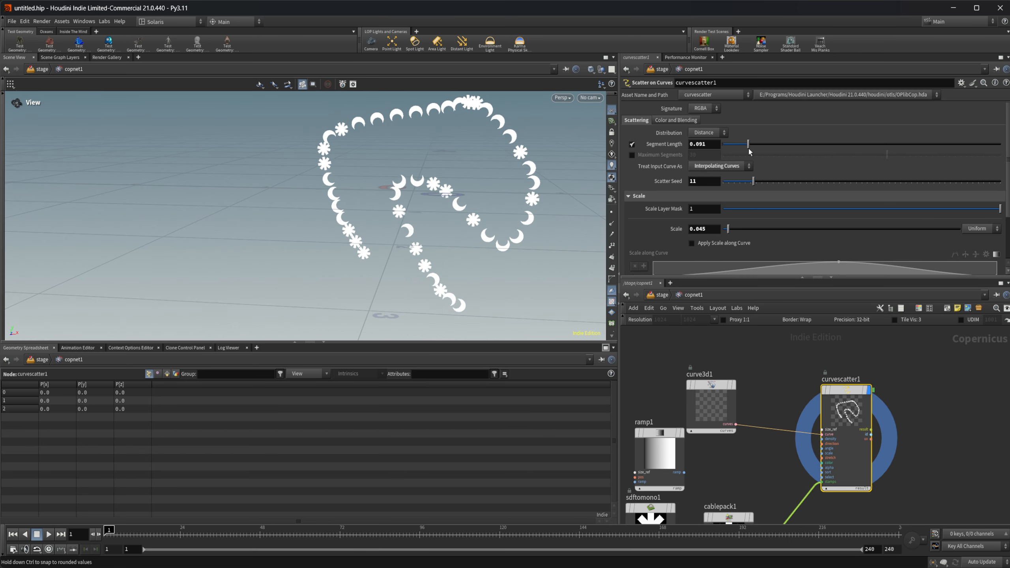
Step: Try the Scatter and By Count distributions, raising the max count, and return to the Distance distribution
left_click(710, 137)
left_click(709, 149)
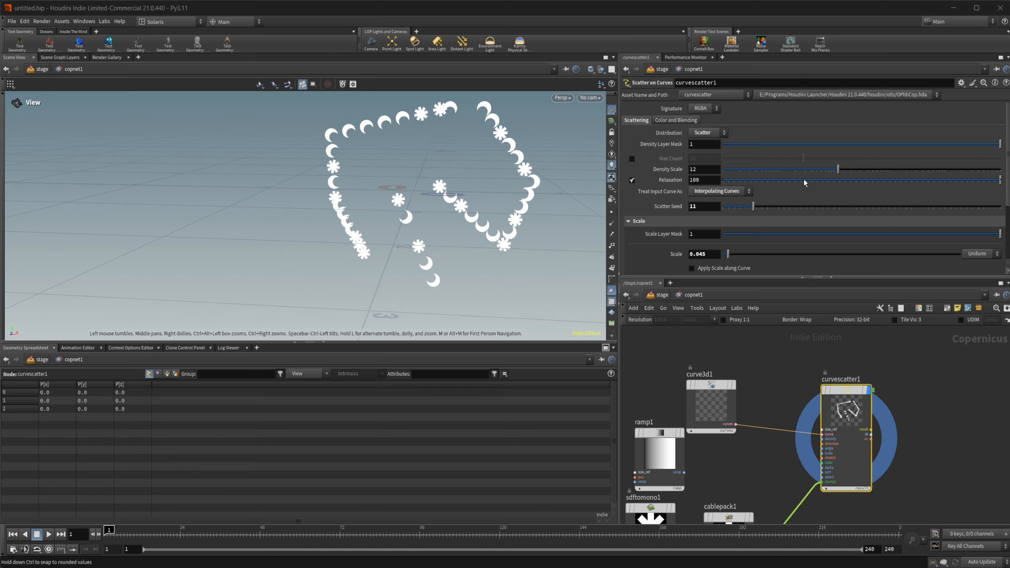
left_click(708, 133)
left_click(710, 162)
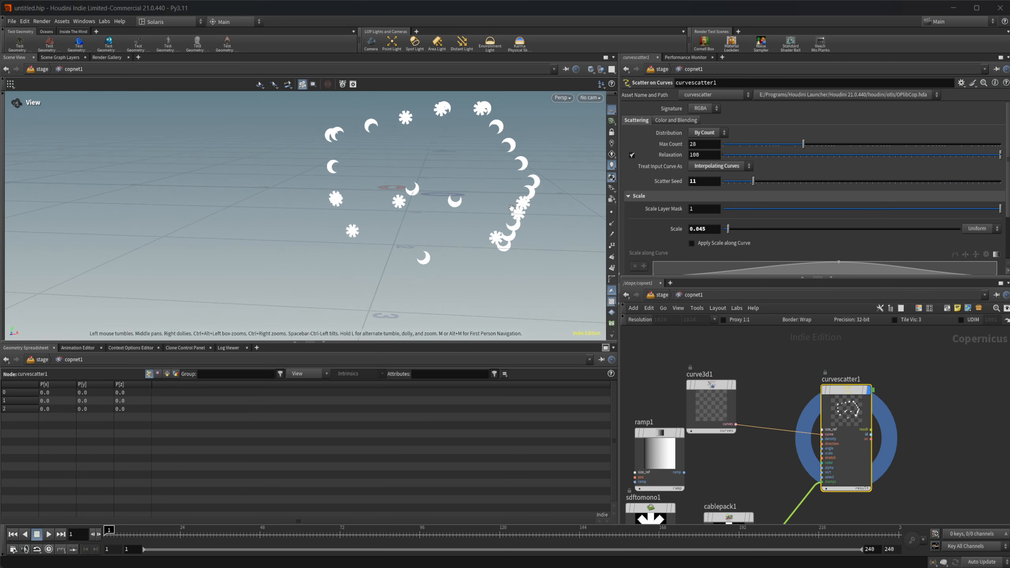
left_click_drag(803, 146, 891, 159)
left_click(708, 133)
left_click(706, 143)
Step: Try limiting the scatter to a maximum of 23 segments and turn the limit off again
left_click(631, 155)
left_click_drag(773, 156, 847, 158)
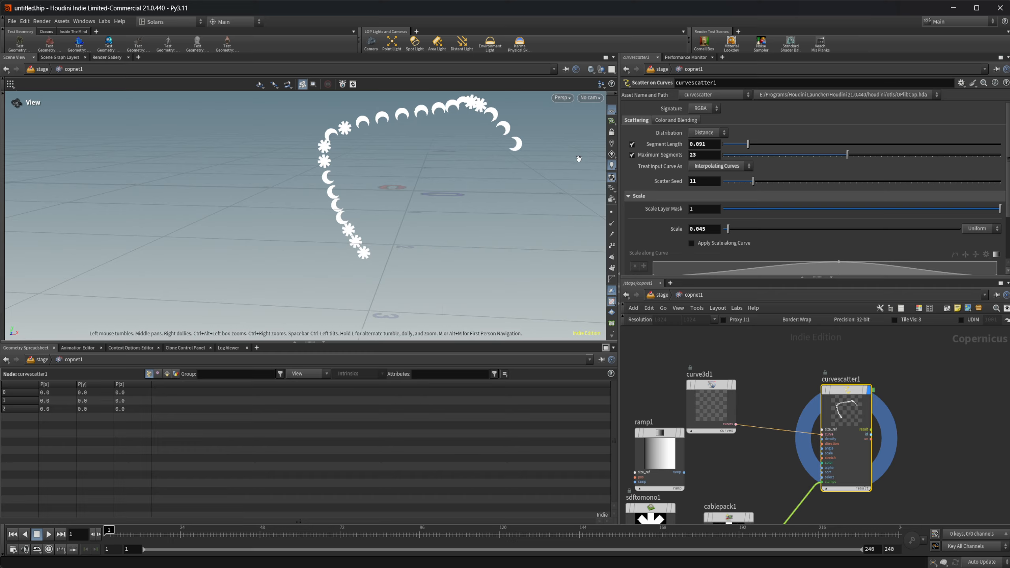
left_click(631, 155)
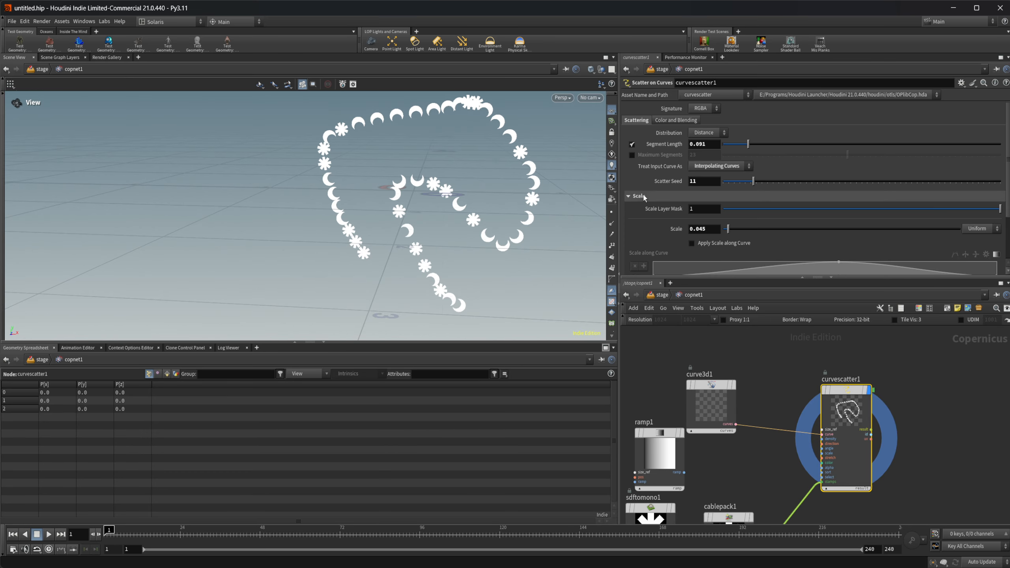
Step: In the Curve settings, test trimming the curve, restore start point 0 and end point 1, and set Smoothing to 2.6
scroll(644, 198, "down", 3)
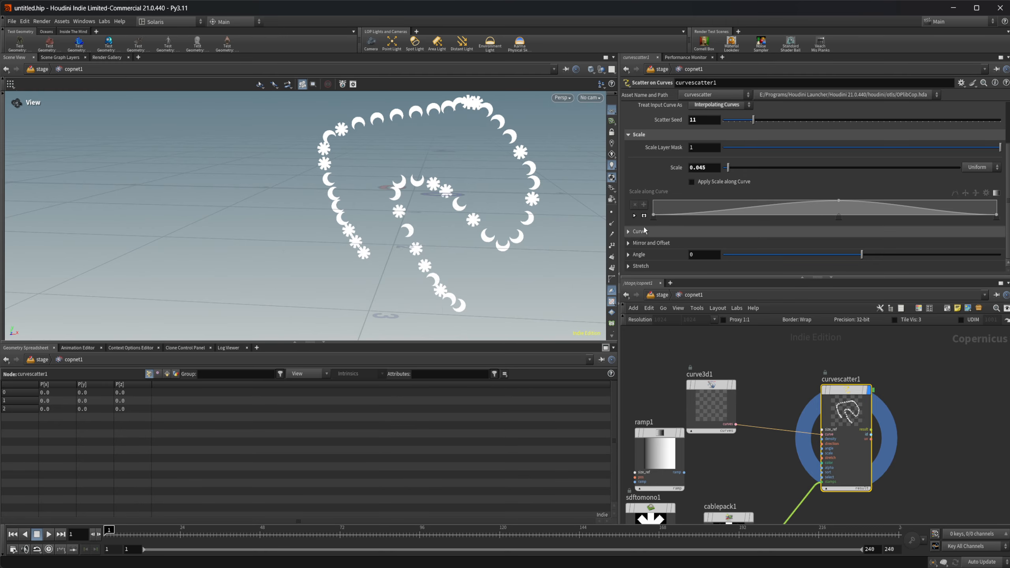
left_click(638, 231)
scroll(645, 230, "down", 2)
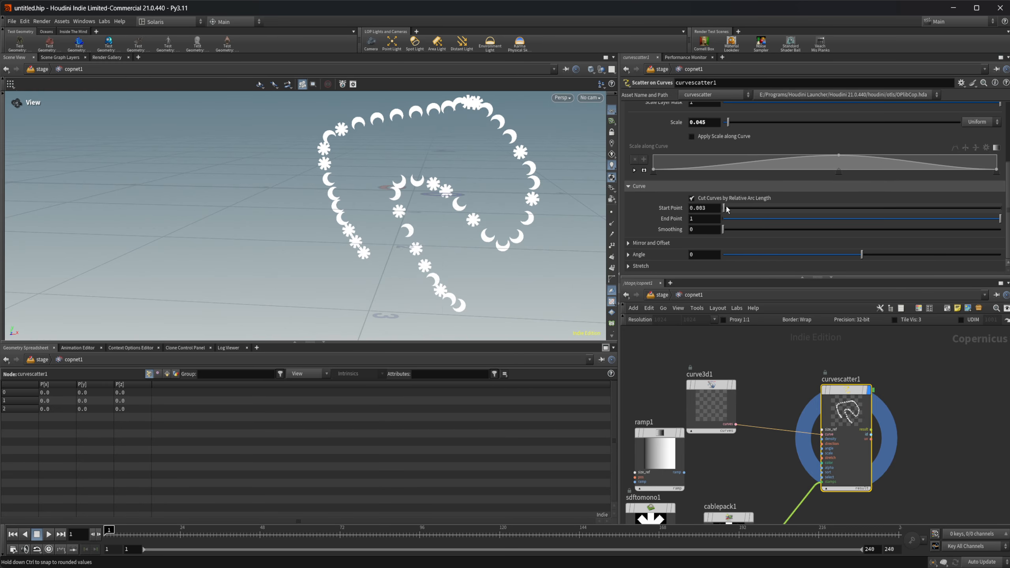
mouse_move(725, 207)
left_mouse_down()
mouse_move(828, 206)
mouse_move(713, 214)
left_mouse_up()
left_click_drag(926, 218, 1000, 223)
mouse_move(728, 232)
left_mouse_down()
mouse_move(870, 230)
mouse_move(737, 229)
left_mouse_up()
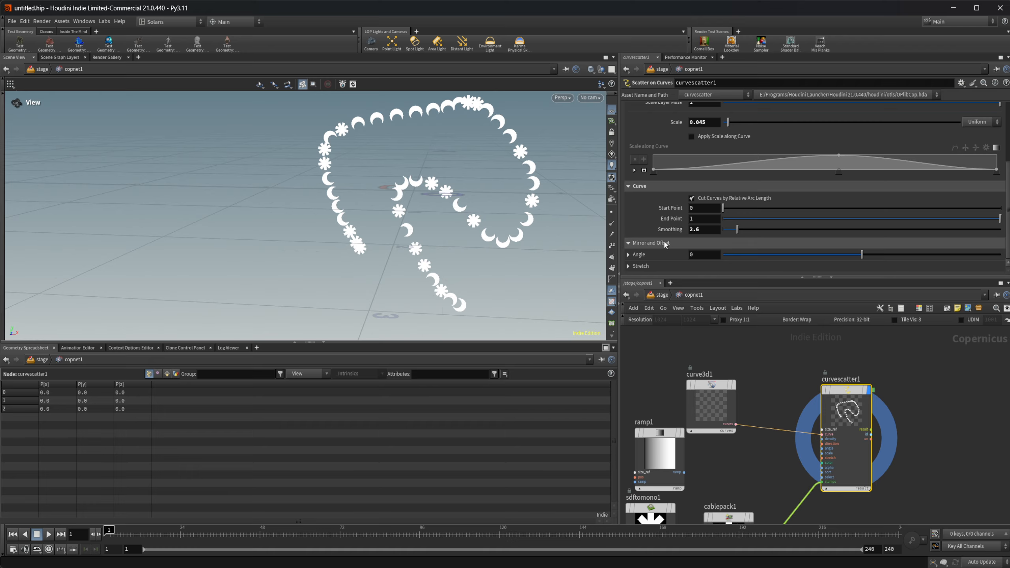
Step: Enable Mirror Stamps in the Mirror and Offset settings, keeping the Treat Independently mode, and inspect the stamps up close
left_click(642, 243)
scroll(646, 215, "down", 2)
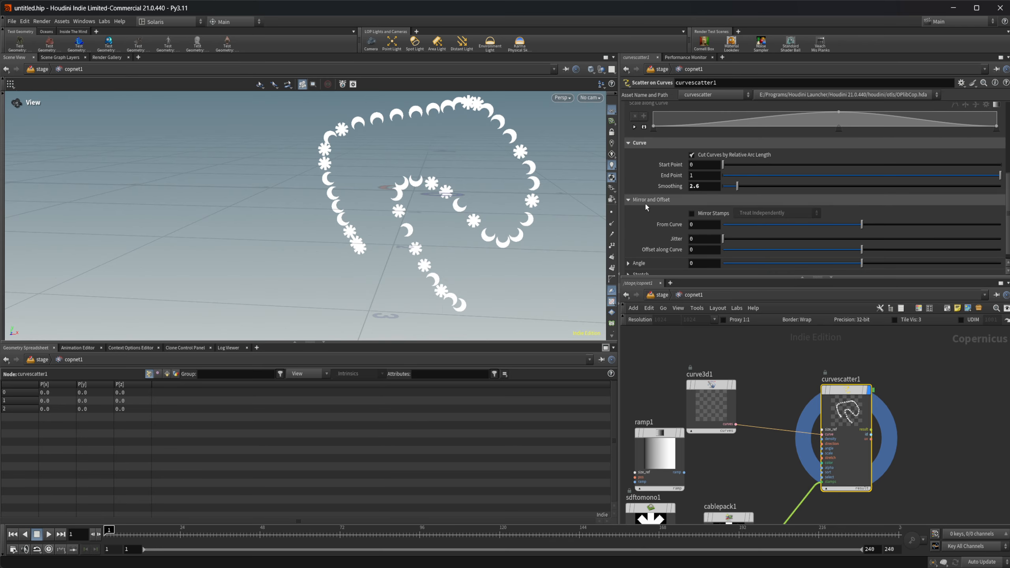
left_click(703, 216)
scroll(416, 195, "up", 5)
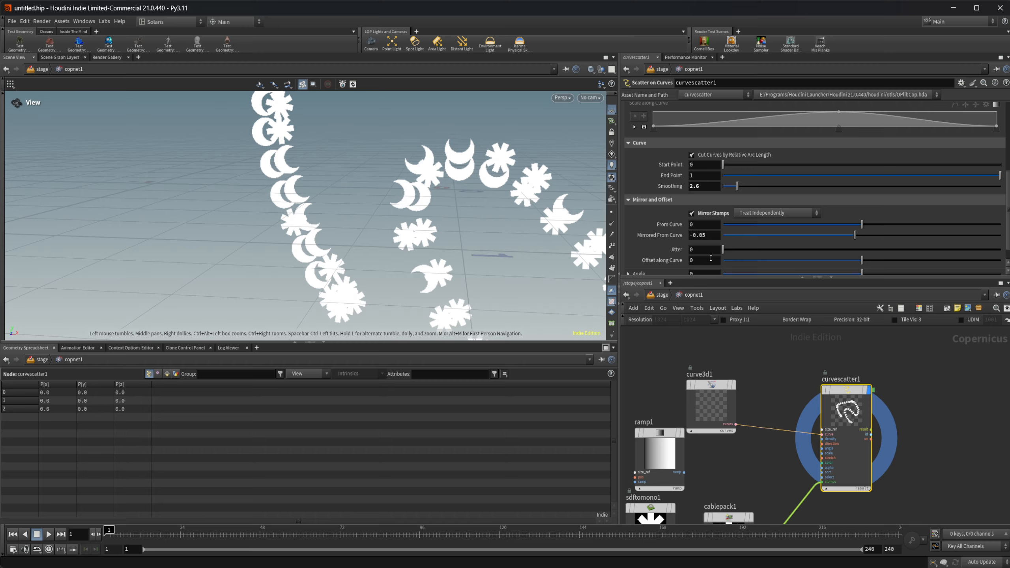
Step: Test different perpendicular offsets of the stamps from the curve and restore From Curve to 0
scroll(778, 227, "down", 1)
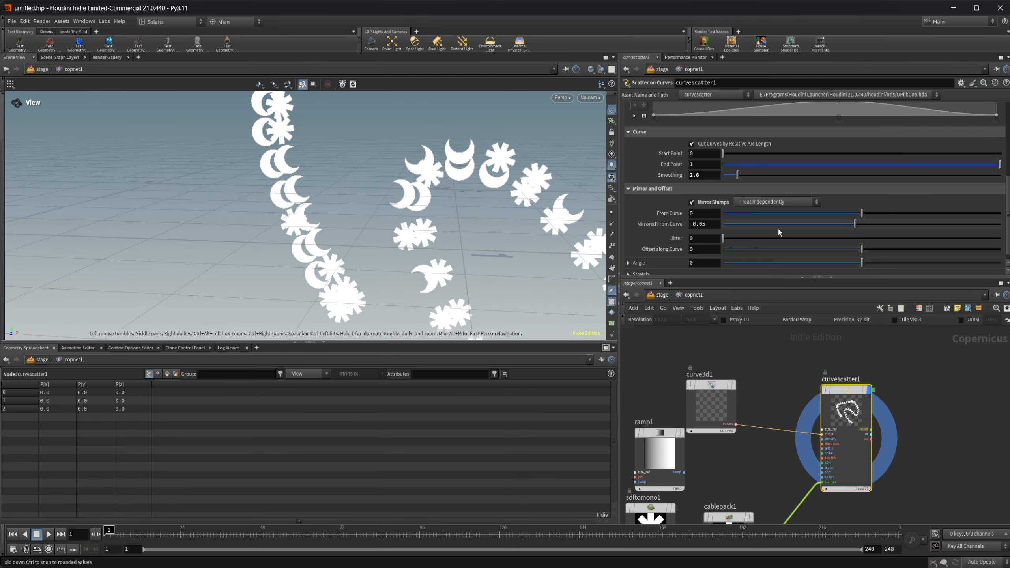
mouse_move(861, 214)
left_mouse_down()
mouse_move(819, 216)
mouse_move(863, 220)
mouse_move(838, 222)
mouse_move(854, 225)
left_mouse_up()
middle_click(674, 214, "ctrl")
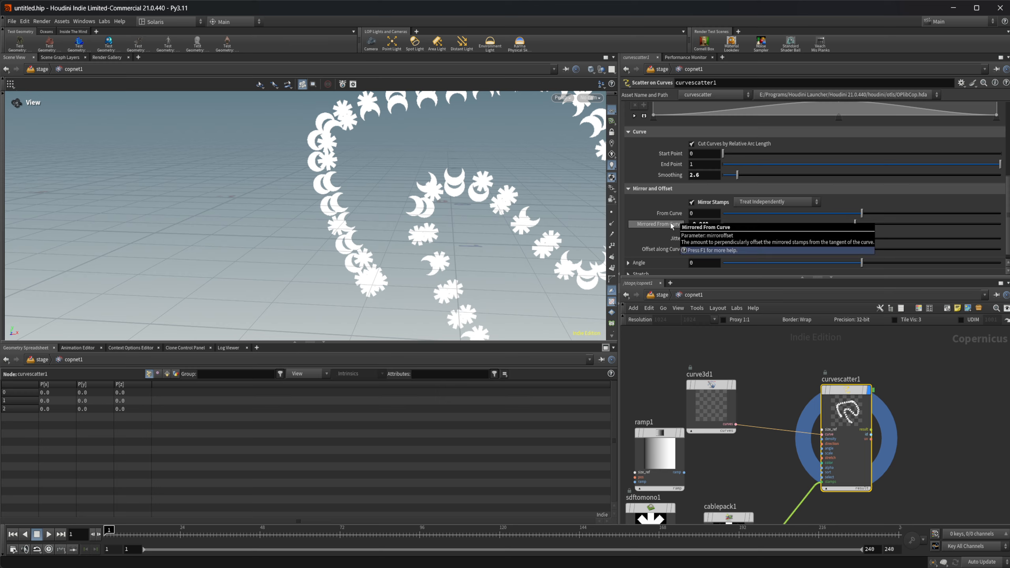
Step: Try a stamp jitter of 0.163, inspect the scattered stamps, and reset the jitter to 0
left_click_drag(724, 237, 767, 239)
right_click_drag(477, 246, 322, 253)
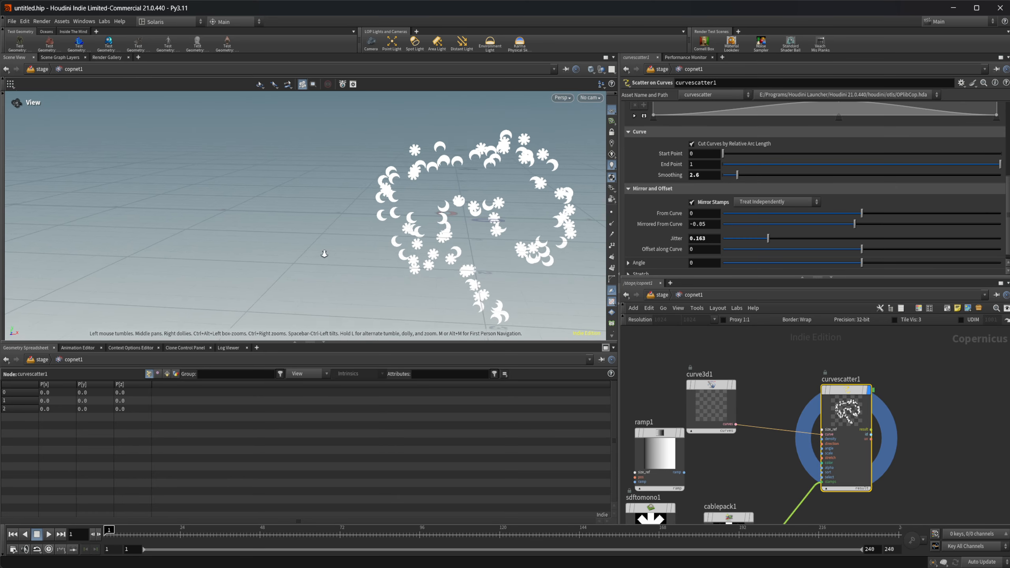
middle_click_drag(509, 244, 476, 221)
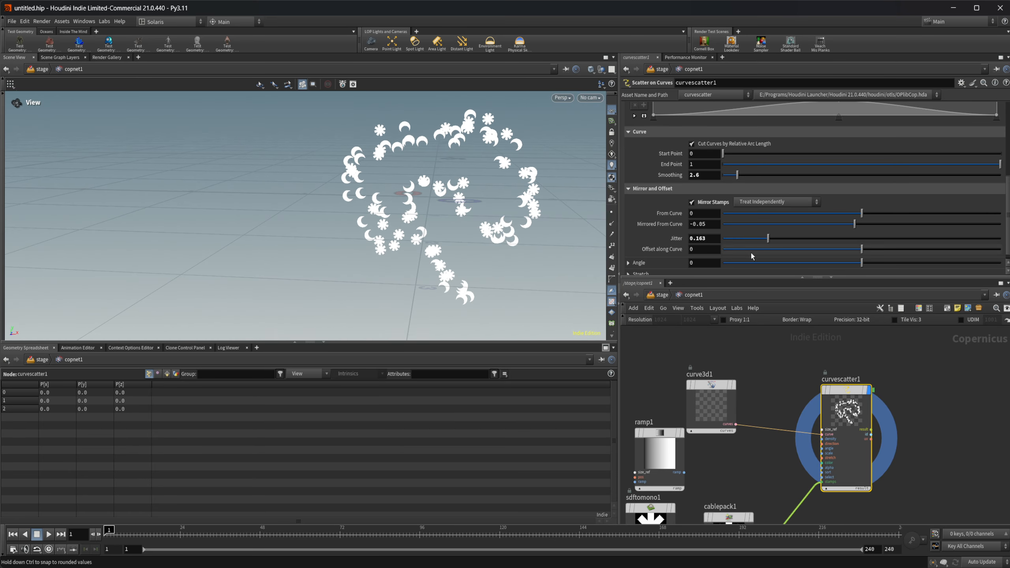
middle_click(705, 242, "ctrl")
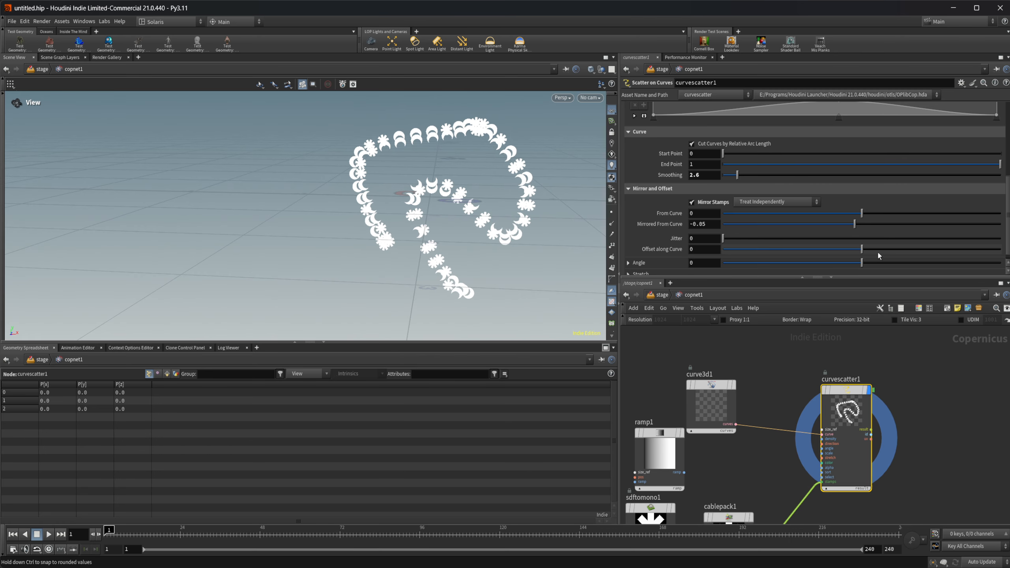
Step: Set Offset along Curve to -0.189 and the stamps' angle to -15.2
left_click_drag(865, 249, 835, 250)
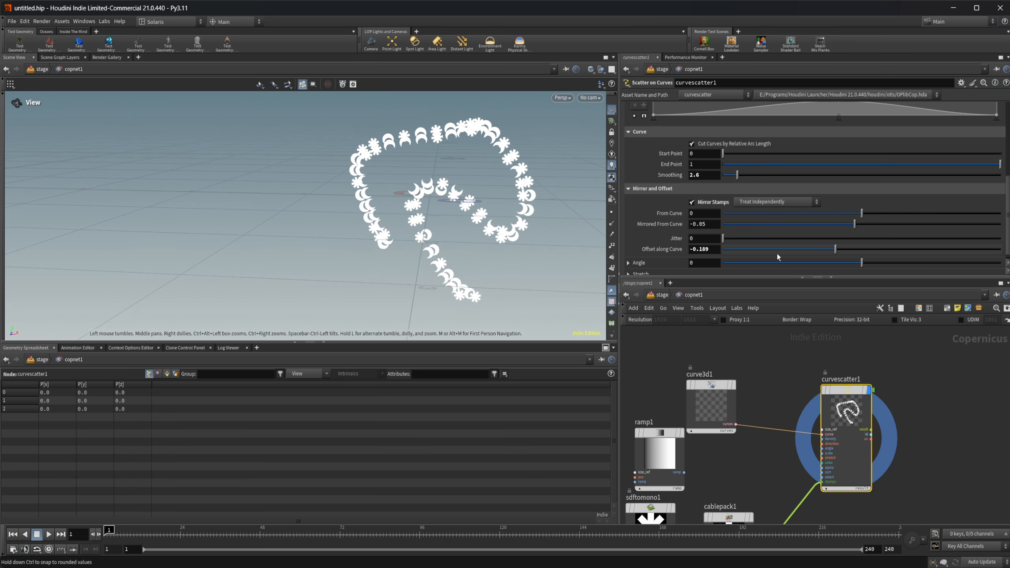
scroll(662, 229, "down", 1)
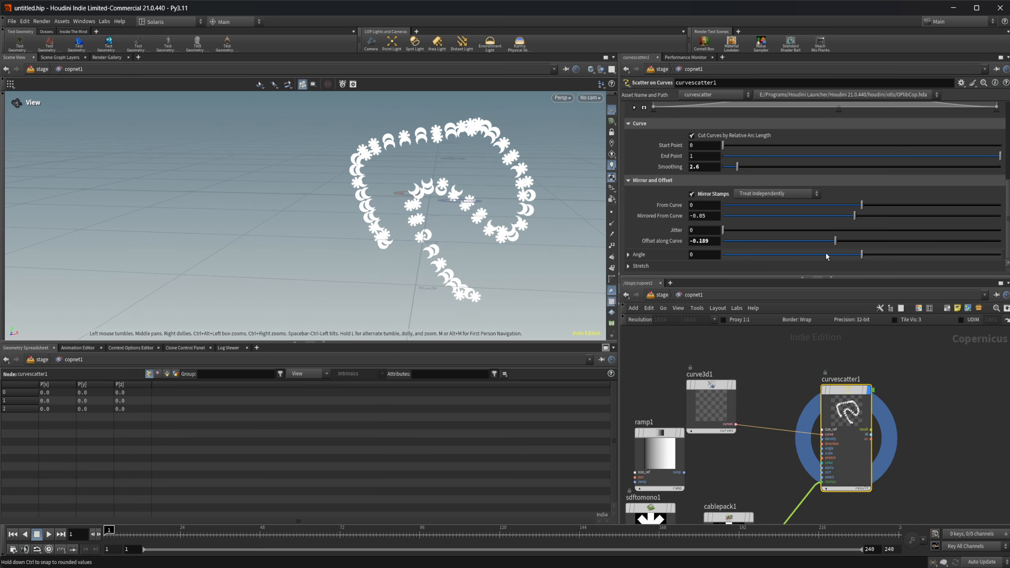
left_click(628, 255)
scroll(680, 225, "down", 4)
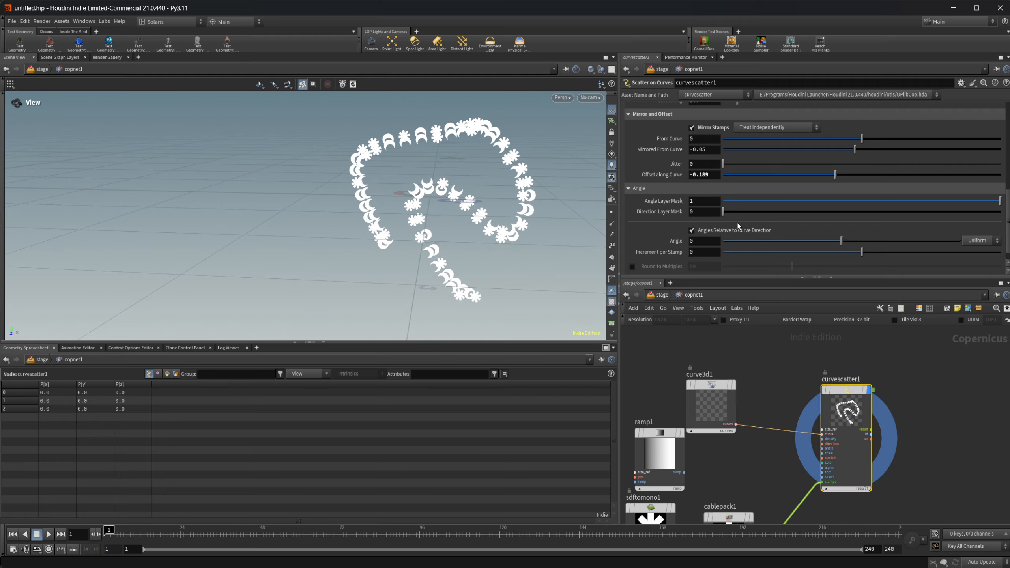
mouse_move(841, 243)
left_mouse_down()
mouse_move(850, 245)
mouse_move(826, 246)
left_mouse_up()
Step: Wire the ramp1 output into the angle input of the Scatter on Curves node and set Angle to 3.6
scroll(711, 426, "up", 3)
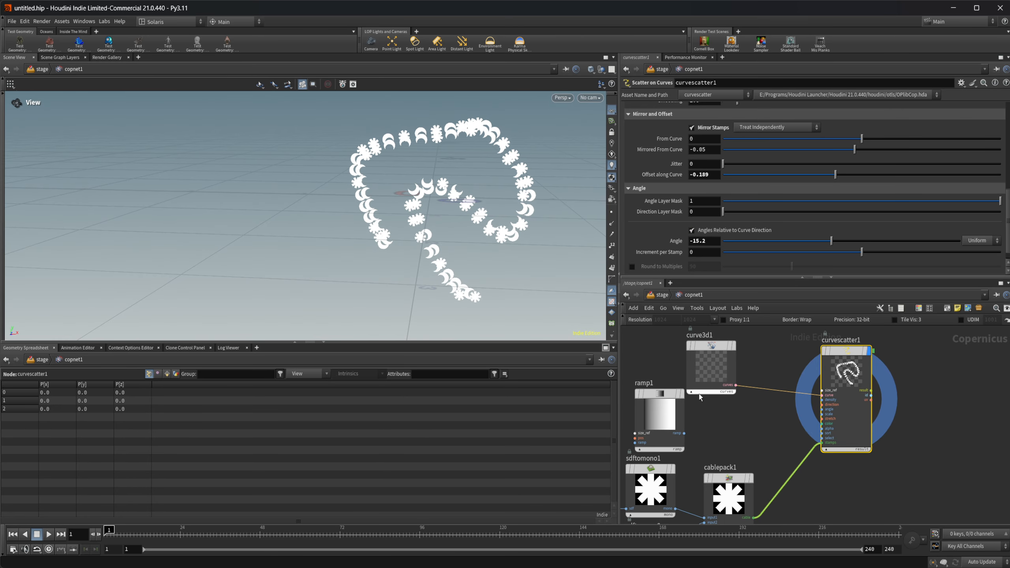
left_click(674, 425)
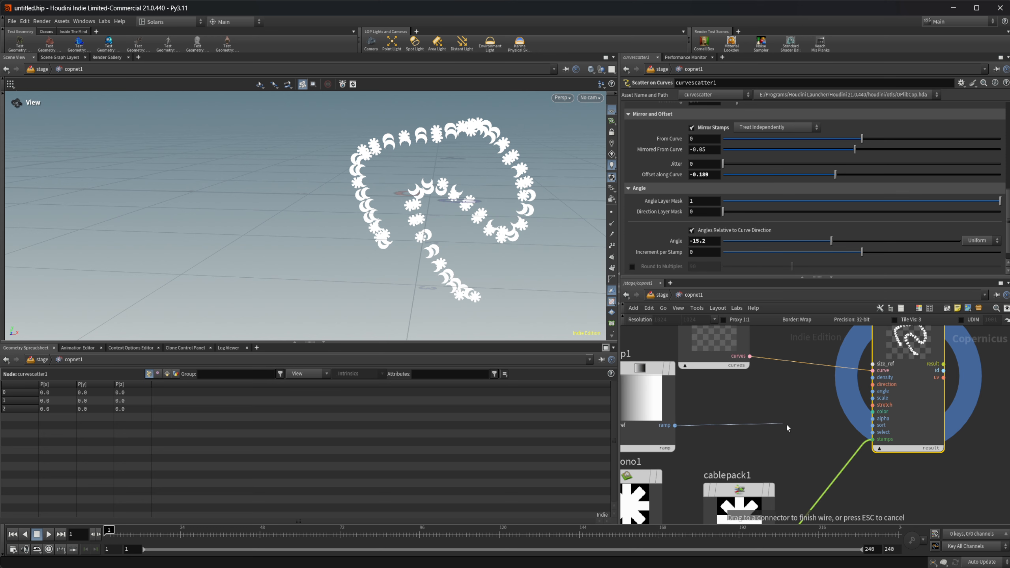
left_click(854, 391)
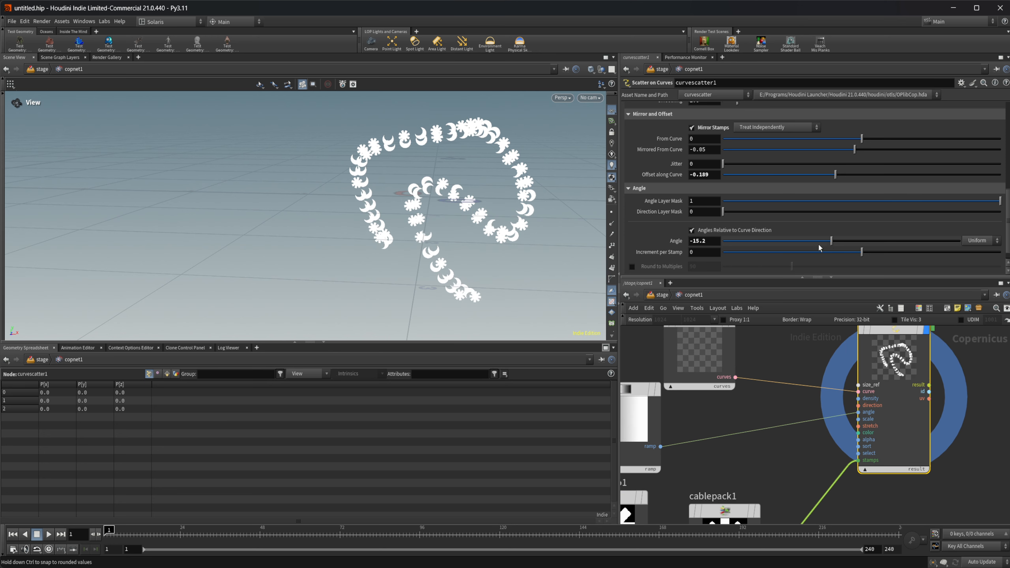
mouse_move(833, 243)
left_mouse_down()
mouse_move(867, 243)
mouse_move(845, 242)
left_mouse_up()
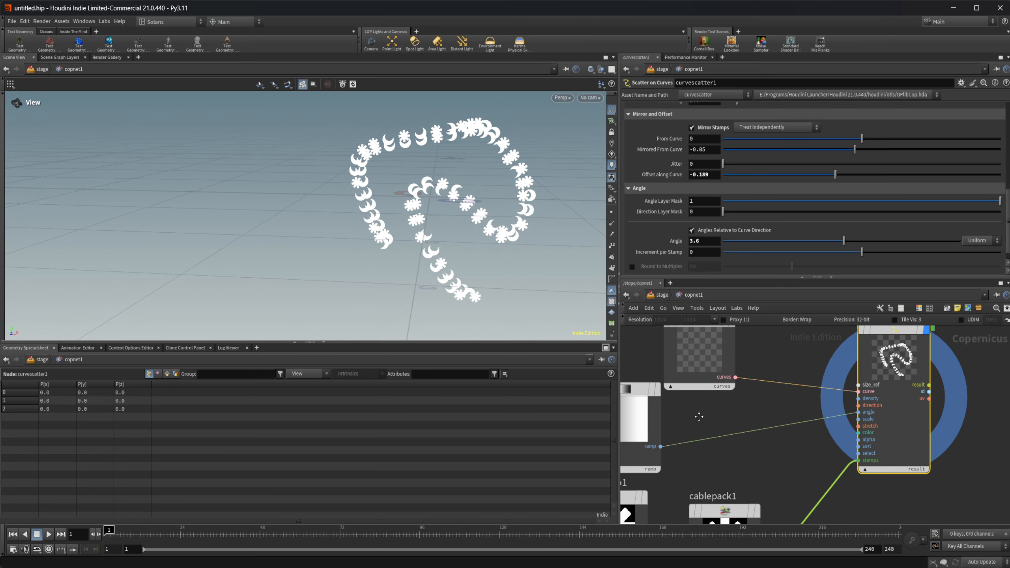
Step: Shift the white end point of ramp1's ramp to about its middle and return to the curvescatter1 settings
middle_click_drag(699, 414, 855, 396)
left_click(806, 397)
left_click_drag(932, 225, 807, 239)
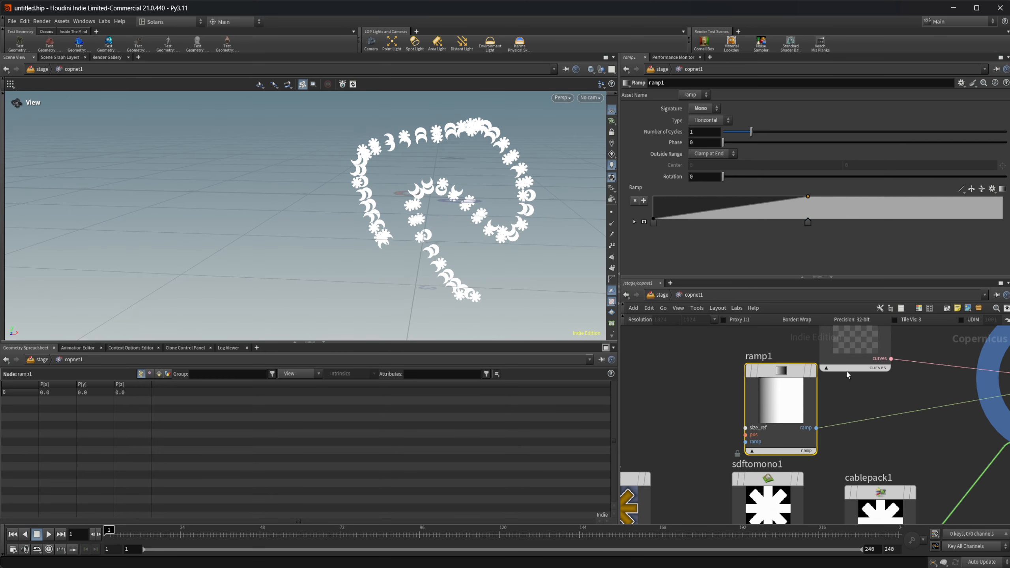
middle_click_drag(893, 446, 649, 436)
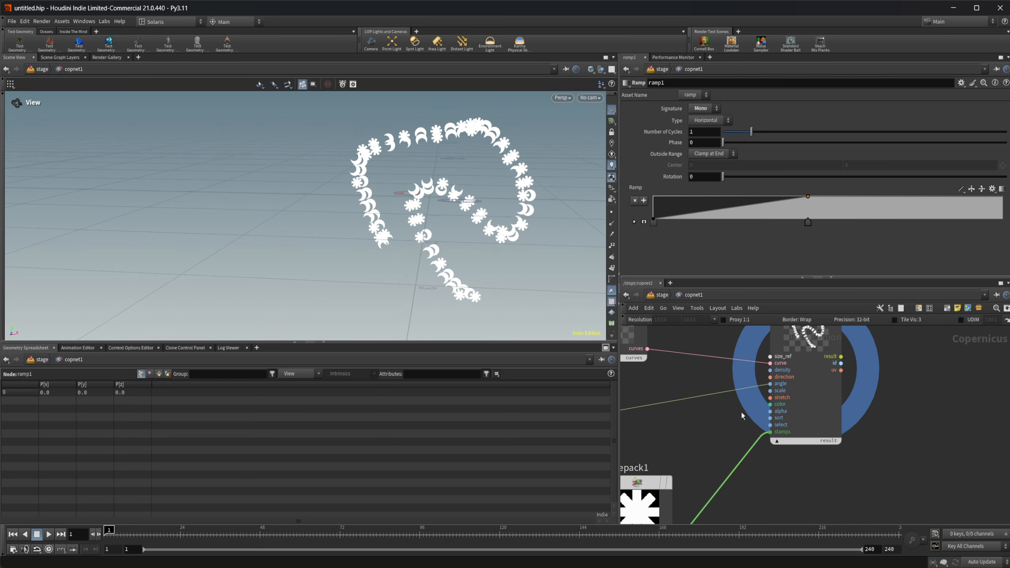
middle_click_drag(741, 413, 841, 423)
left_click(853, 353)
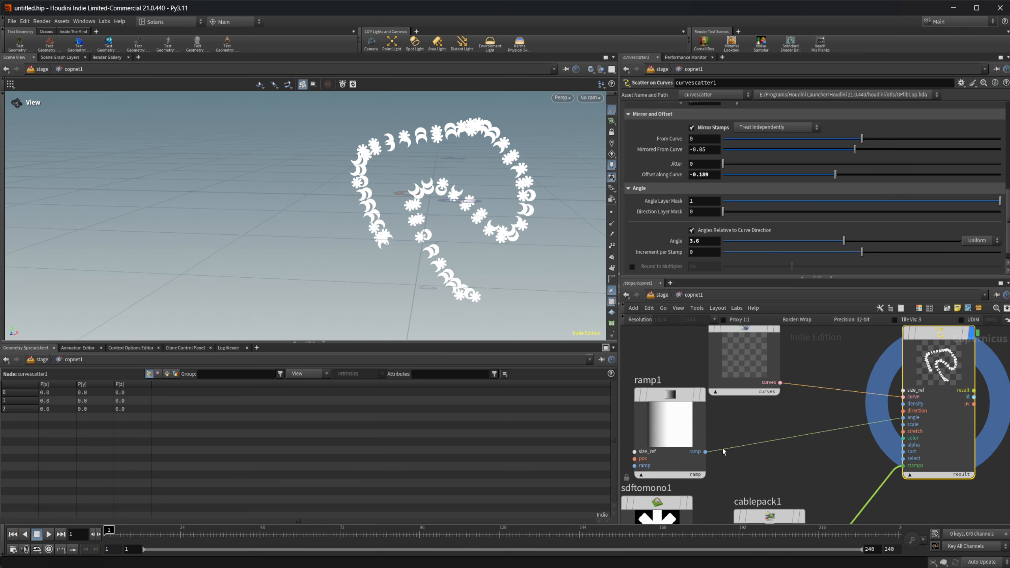
Step: Move ramp1 closer to the scatter node, switch its wire from the angle to the density input, and cut that wire
left_click_drag(686, 439, 732, 439)
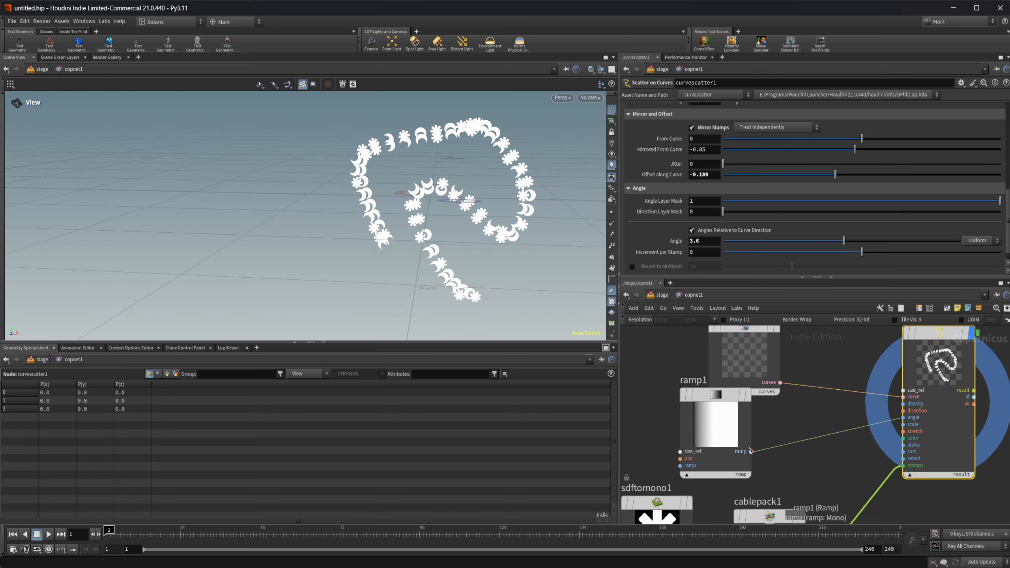
left_click_drag(847, 430, 903, 404)
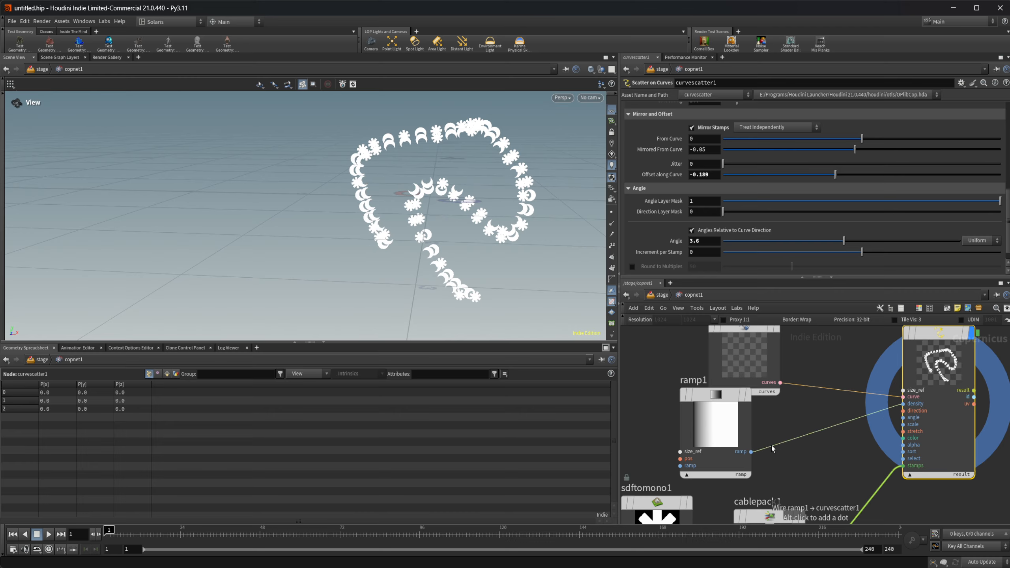
key("y")
left_click_drag(796, 452, 753, 432)
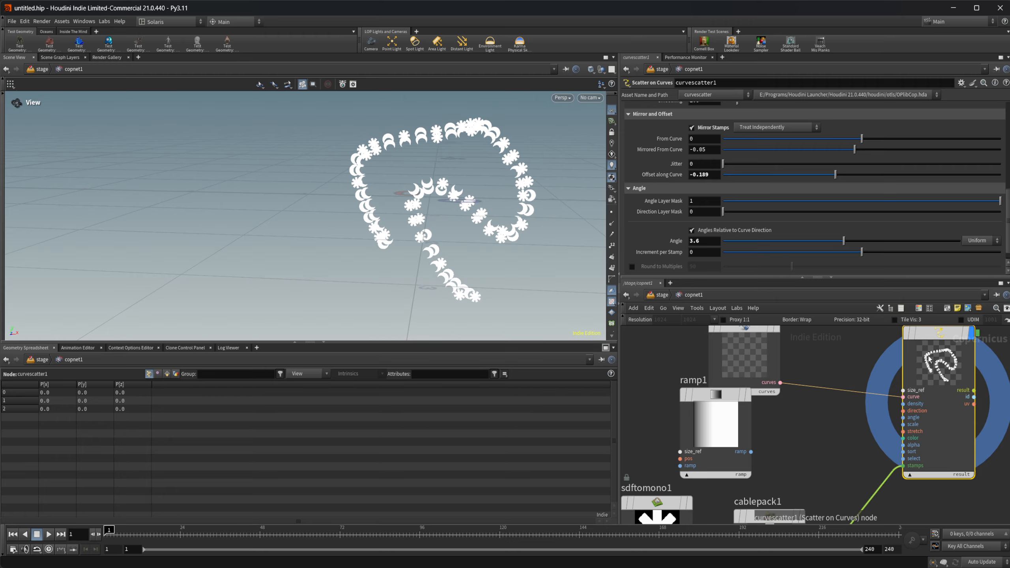
Step: Disable Mirror Stamps and switch the stamps' Distribution from Distance to Scatter
scroll(676, 210, "up", 3)
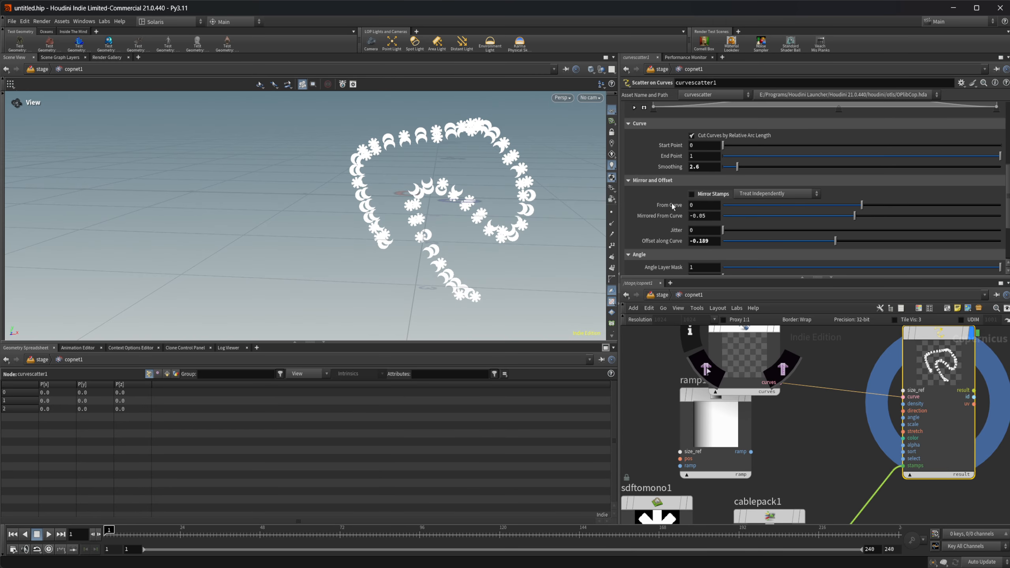
scroll(672, 207, "up", 3)
scroll(660, 235, "up", 4)
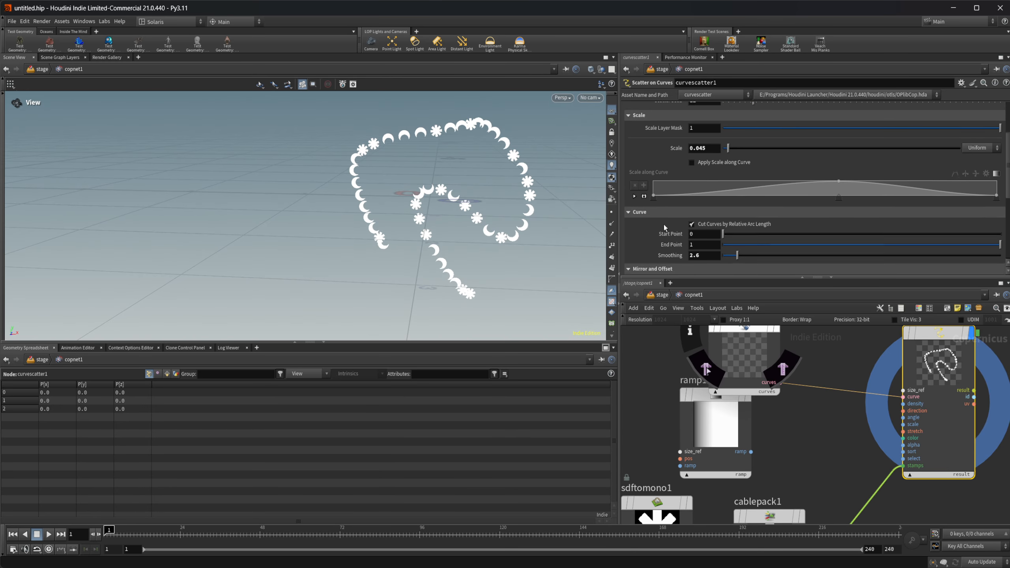
left_click(724, 138)
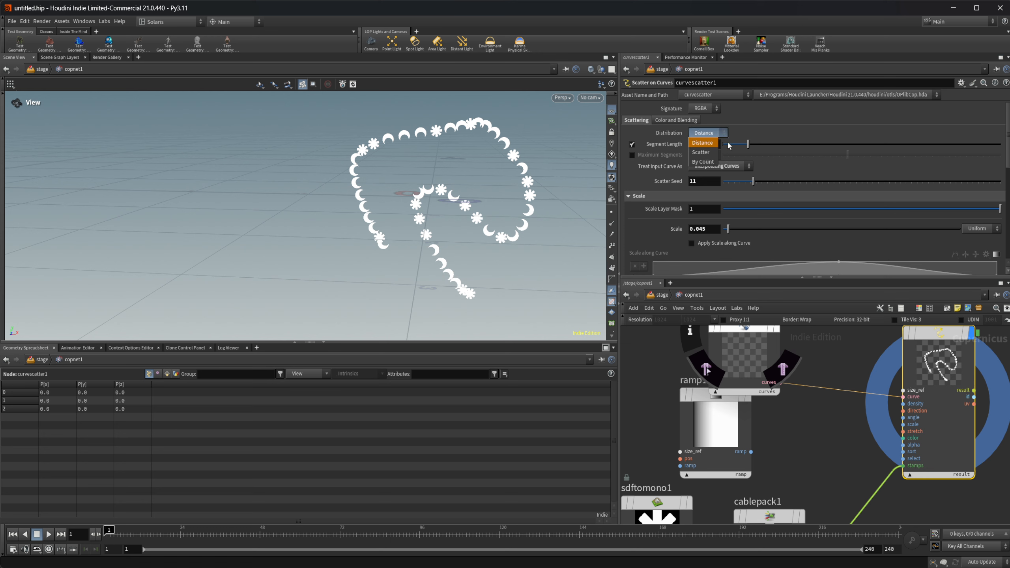
left_click(705, 148)
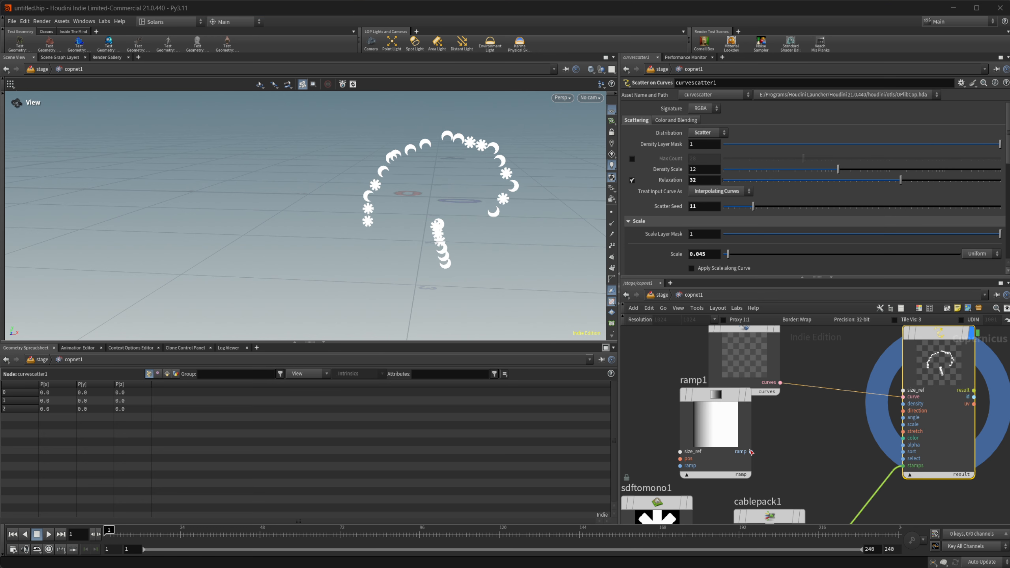
Step: Wire ramp1 into the density input of curvescatter1 and set Distribution back to Distance
left_click_drag(750, 451, 903, 403)
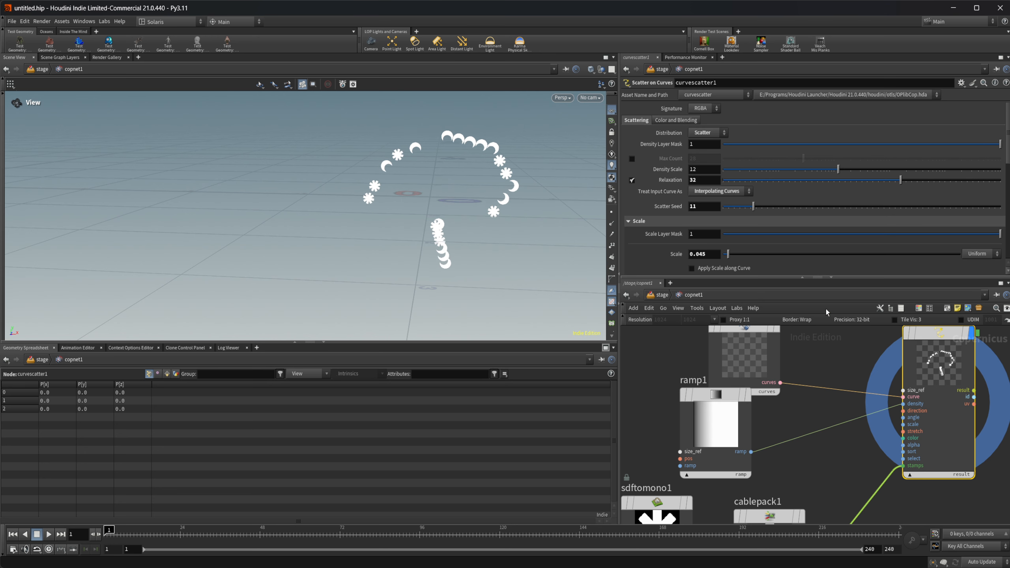
left_click(705, 135)
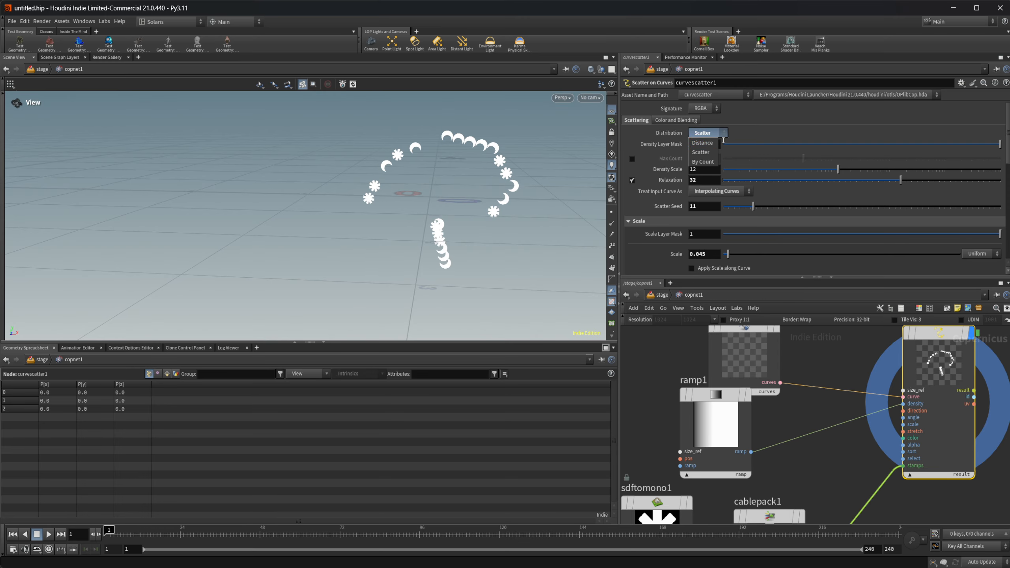
left_click(704, 138)
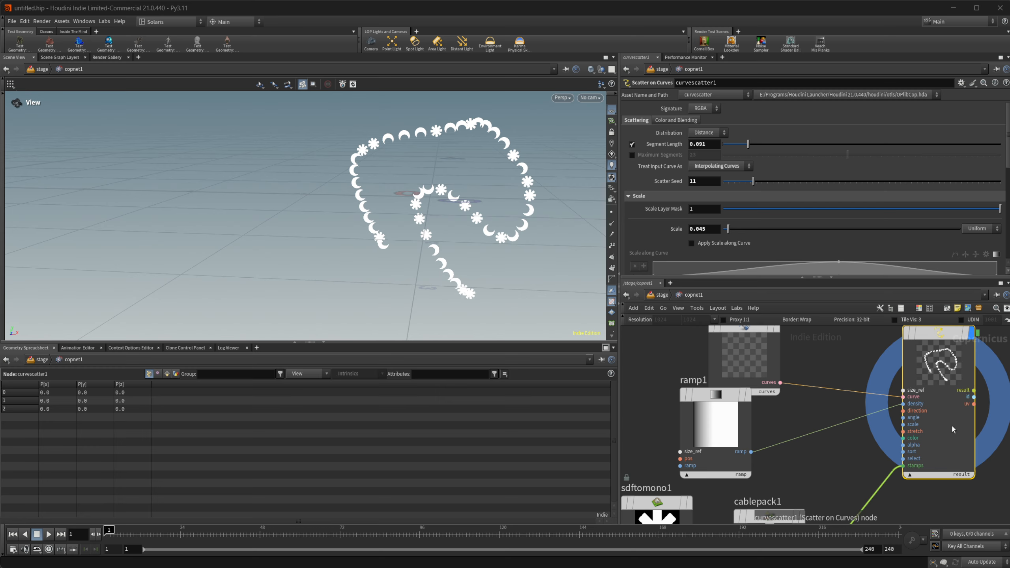
Step: Set Increment per Stamp to 6.5 and switch the angle mode to Variance with an Angle Variance of 24.7
scroll(704, 227, "down", 10)
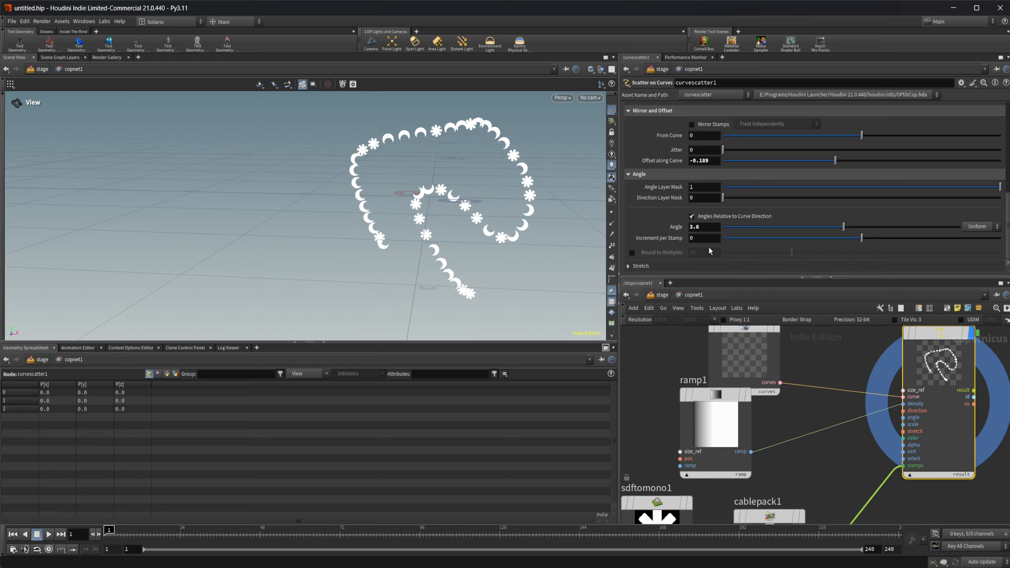
left_click_drag(860, 240, 867, 244)
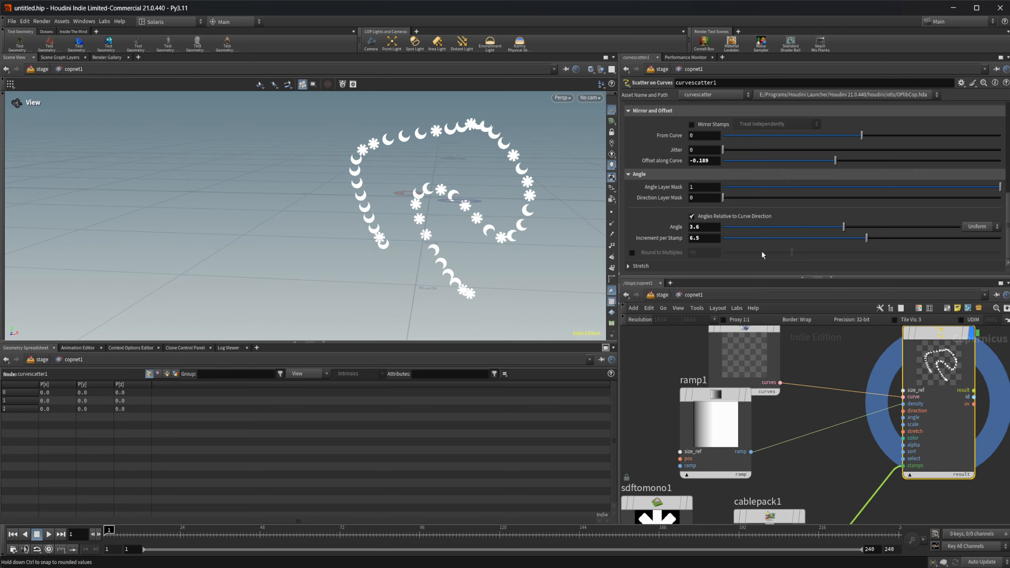
left_click(977, 227)
left_click(979, 249)
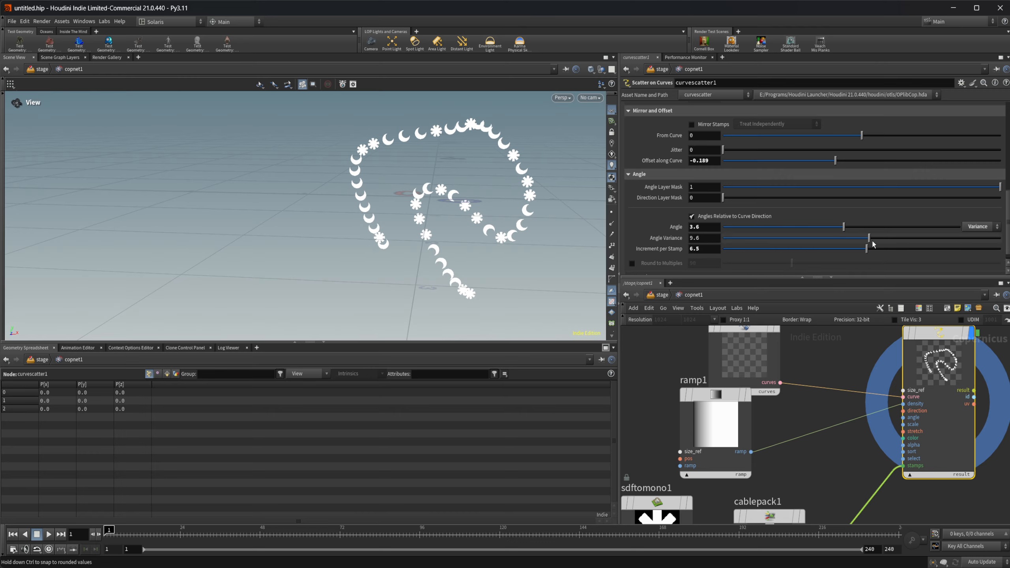
mouse_move(873, 243)
left_mouse_down()
mouse_move(980, 242)
mouse_move(702, 248)
mouse_move(969, 241)
mouse_move(880, 239)
left_mouse_up()
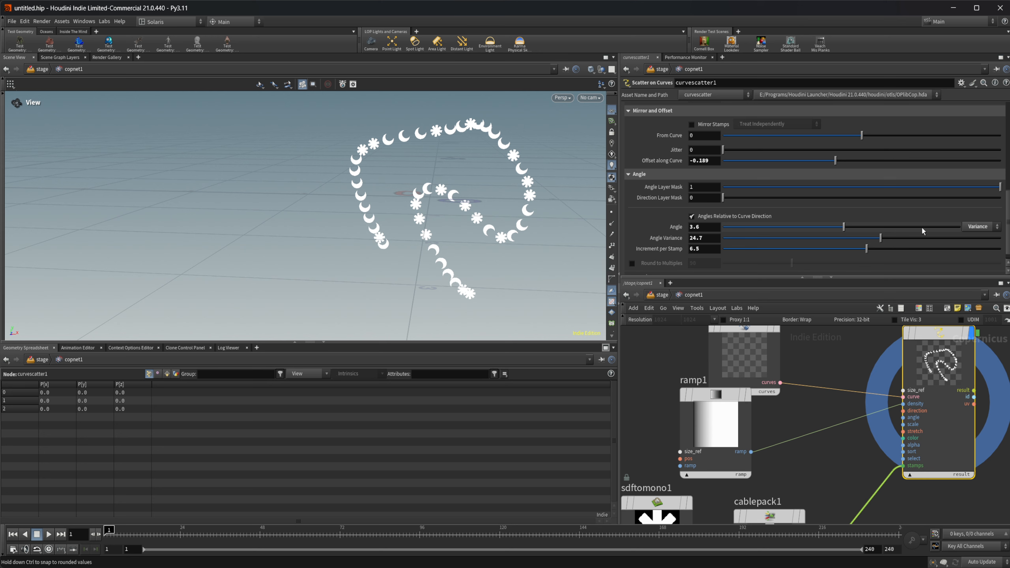
Step: Change the angle mode to Min/Max and set Min Angle to -81.3
left_click(980, 227)
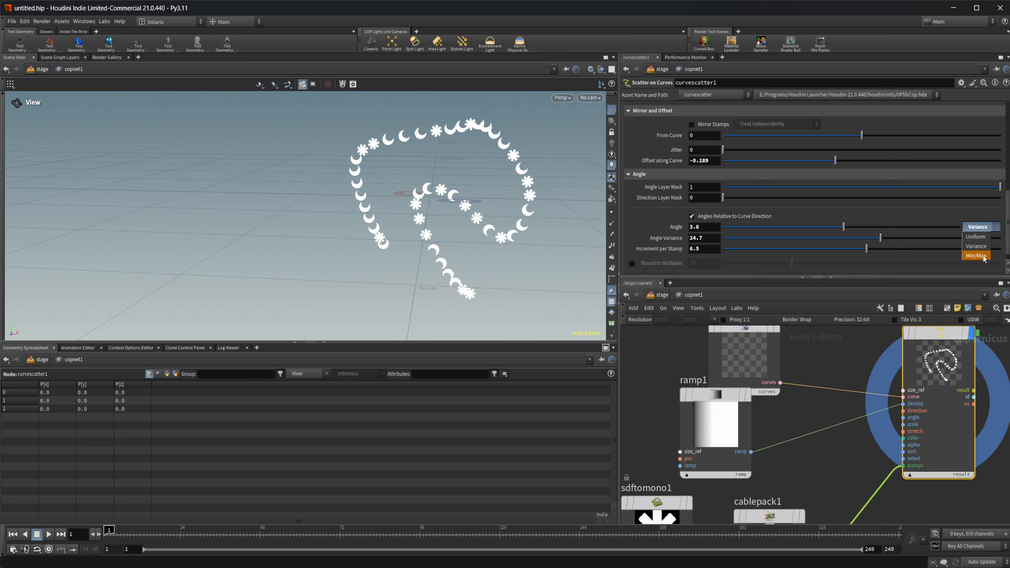
left_click(982, 258)
left_click_drag(739, 241, 794, 257)
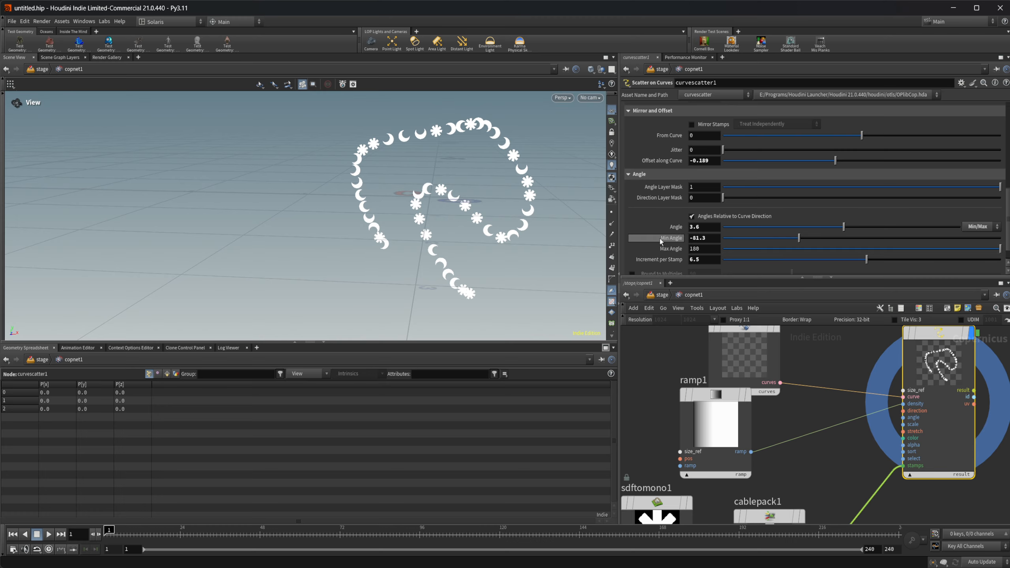
Step: Try rounding the stamp angles to multiples of 44.5 and turn Round to Multiples off again
scroll(661, 238, "down", 1)
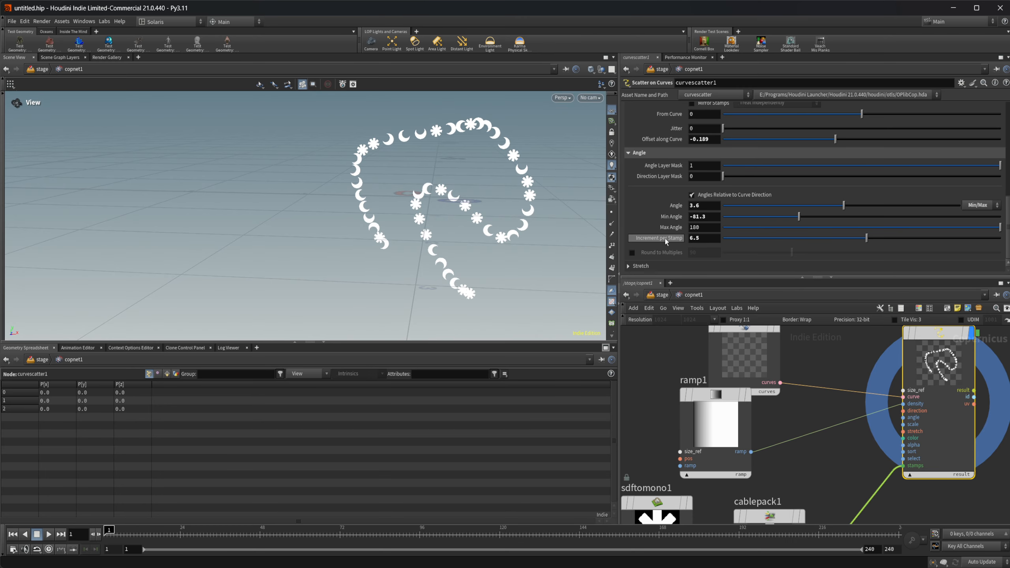
left_click(631, 252)
left_click_drag(791, 252, 756, 253)
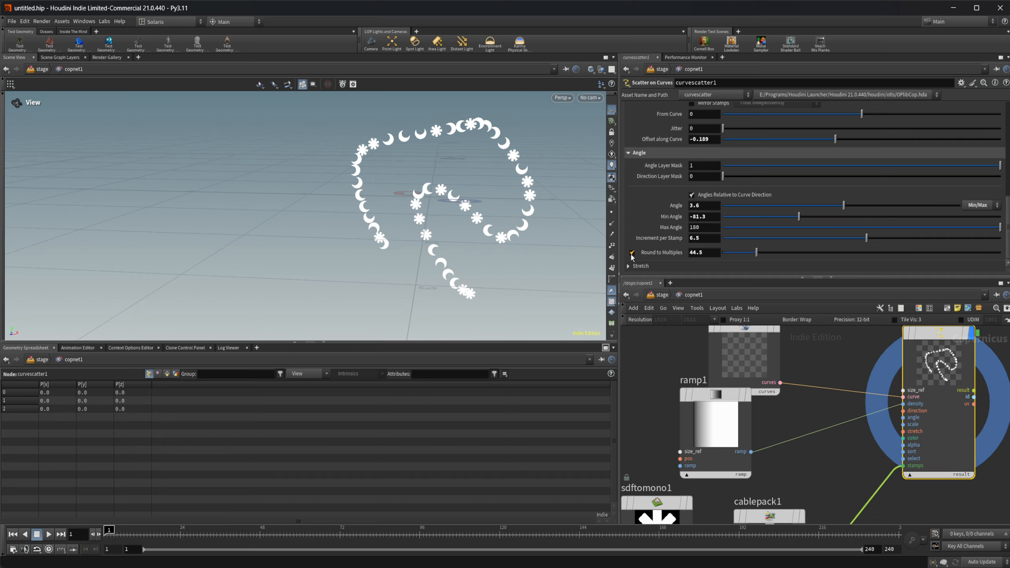
left_click(631, 253)
Step: Expand the Stretch settings and set Stretch X to 0.935 and Stretch Y to 1.206
left_click(640, 265)
scroll(666, 233, "down", 2)
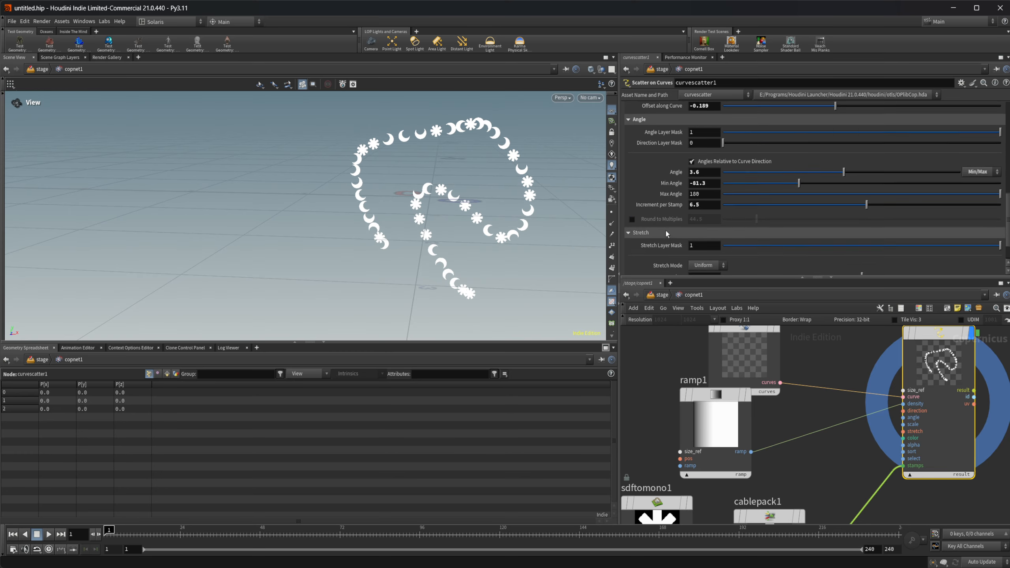
scroll(666, 232, "down", 2)
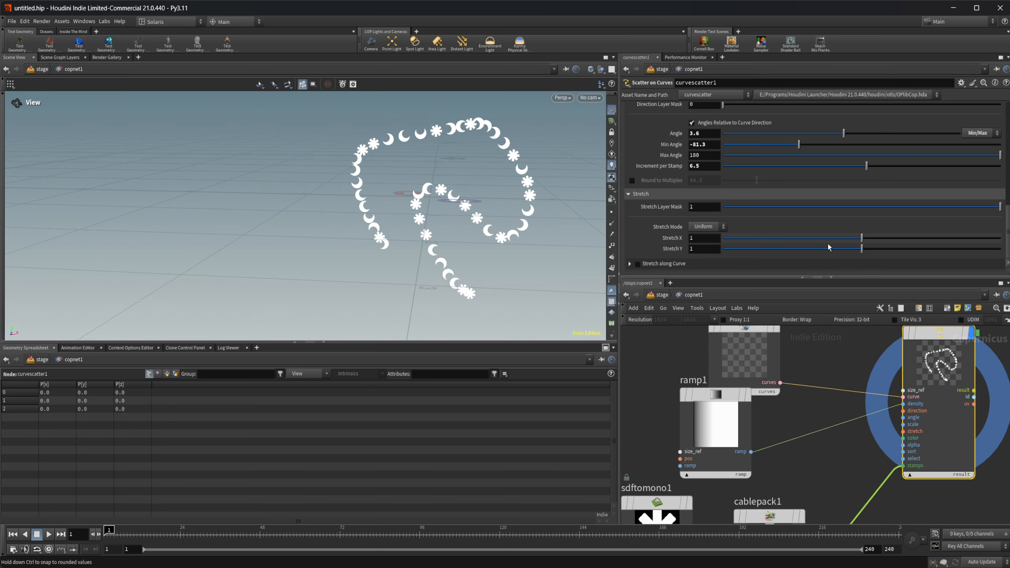
left_click_drag(818, 244, 890, 251)
Step: Add a Layer from Curves node between curve3d1 and curvescatter1 in the network
middle_click_drag(826, 365, 932, 448)
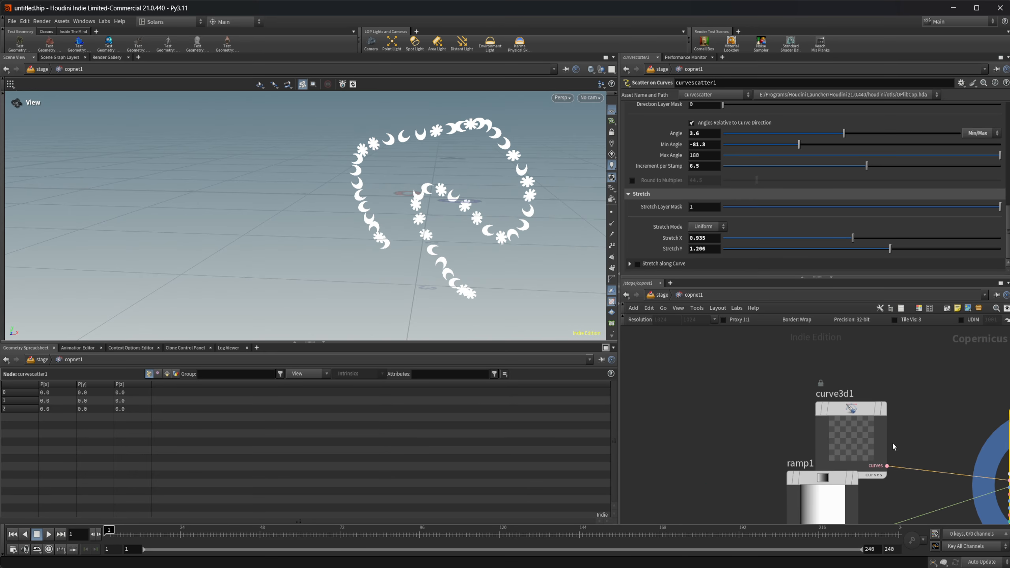
left_click_drag(872, 441, 736, 380)
middle_click_drag(789, 385, 735, 378)
key("Tab")
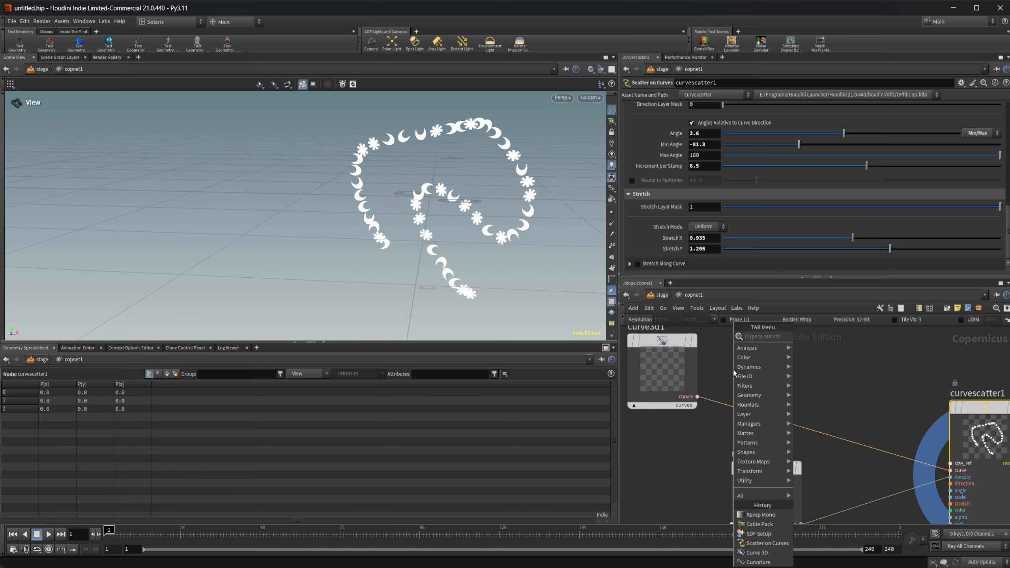
type("curv")
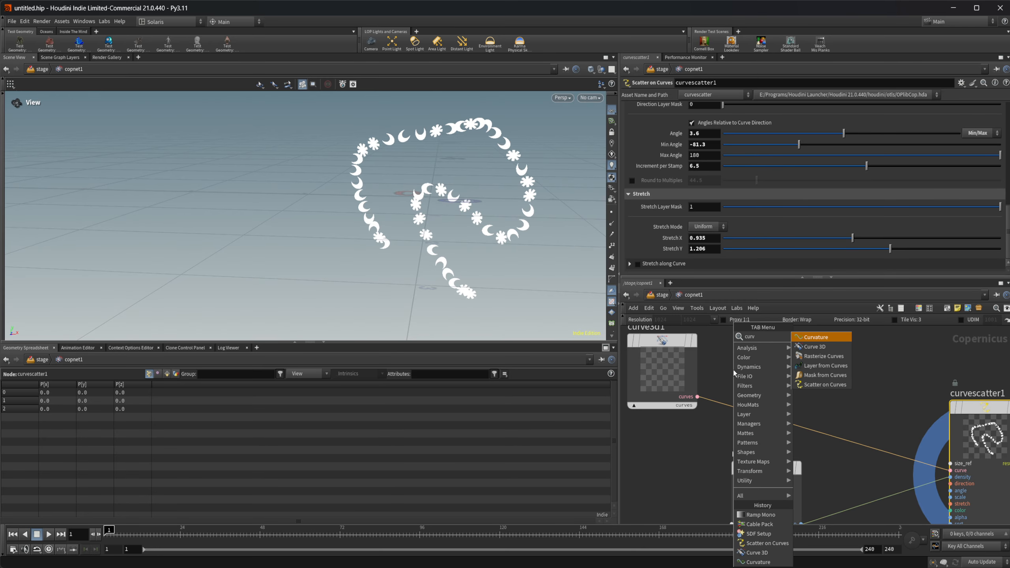
left_click(824, 366)
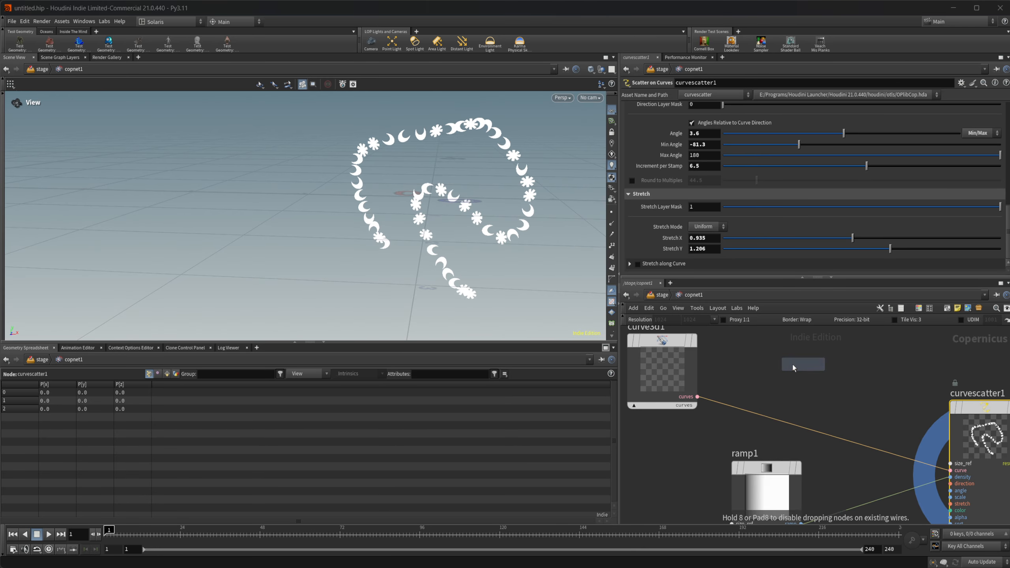
left_click(792, 365)
Step: Connect curve3d1's curves output to the curves input of the Layer from Curves node and examine its outputs
left_click_drag(700, 397, 761, 436)
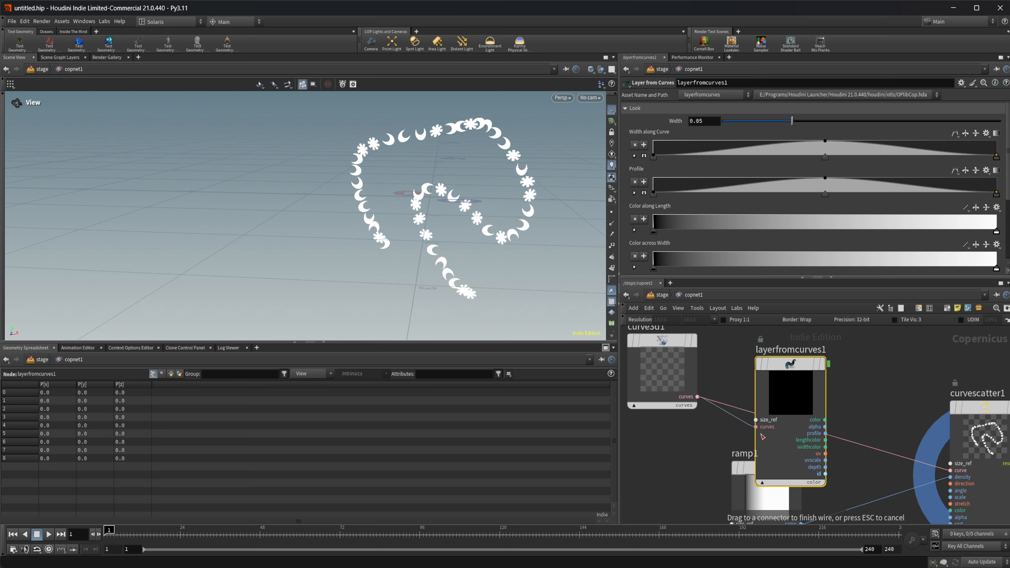
left_click(794, 408)
middle_click_drag(771, 404, 711, 357)
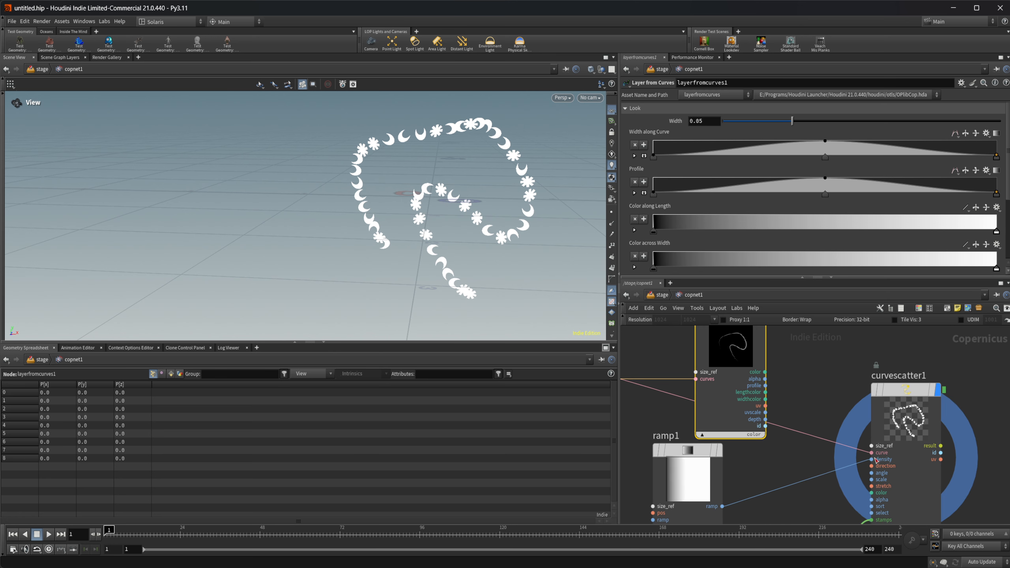
scroll(834, 492, "down", 1)
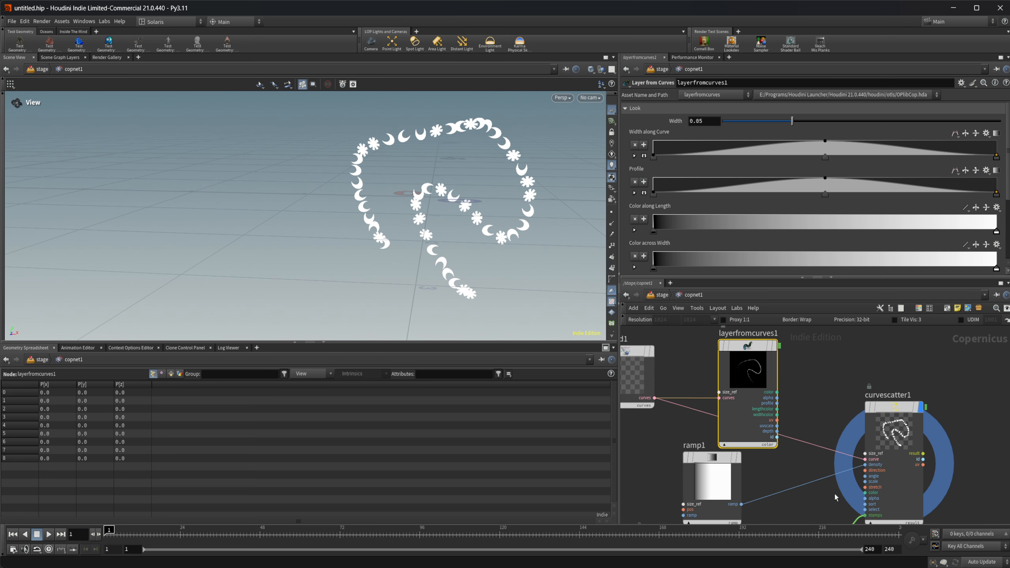
scroll(806, 430, "up", 1)
middle_click_drag(766, 454, 767, 441)
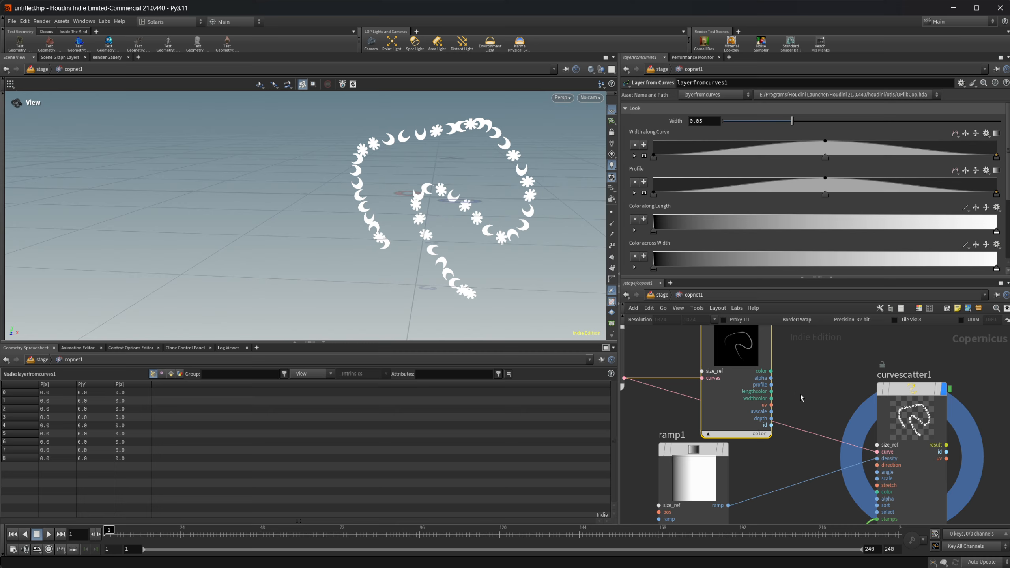
Step: Select the Scatter on Curves node and open its Color and Blending settings
middle_click_drag(820, 418, 811, 417)
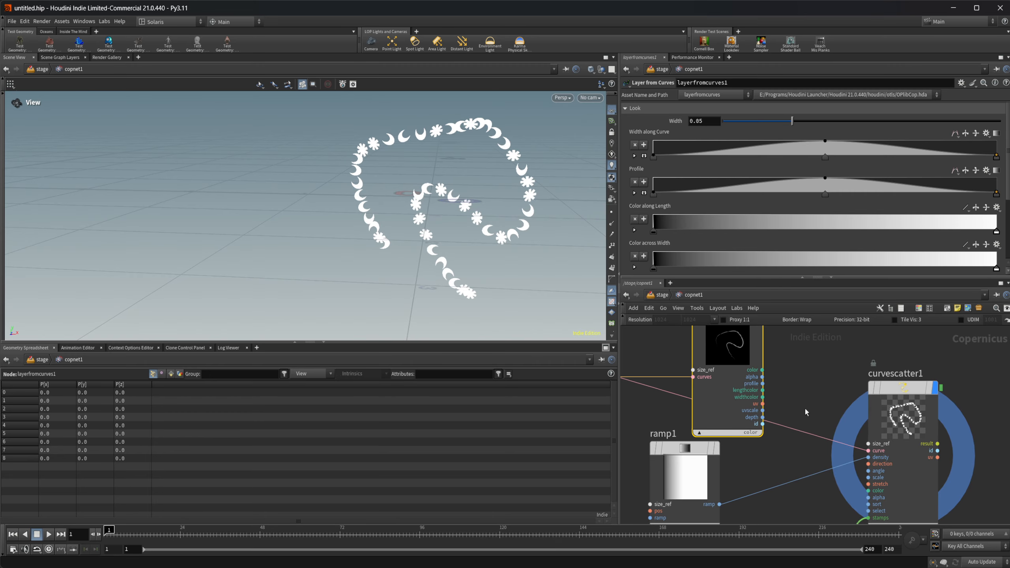
scroll(803, 410, "down", 2)
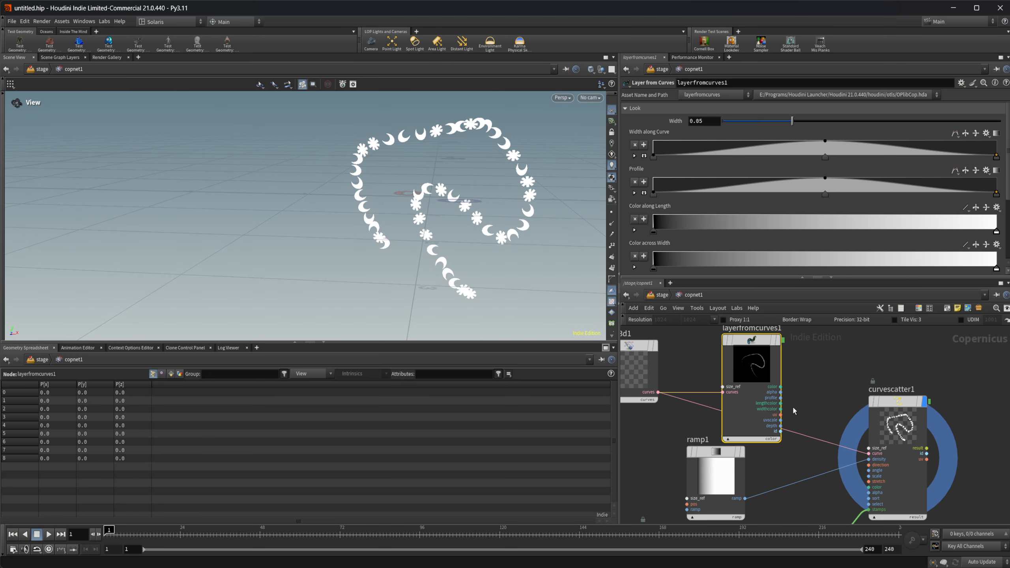
middle_click_drag(792, 411, 775, 412)
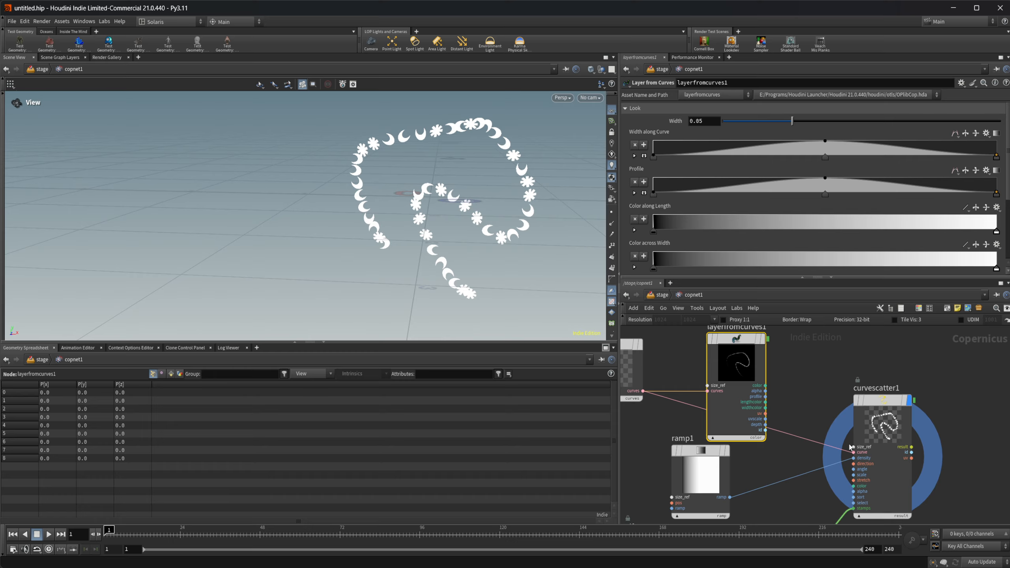
left_click(861, 416)
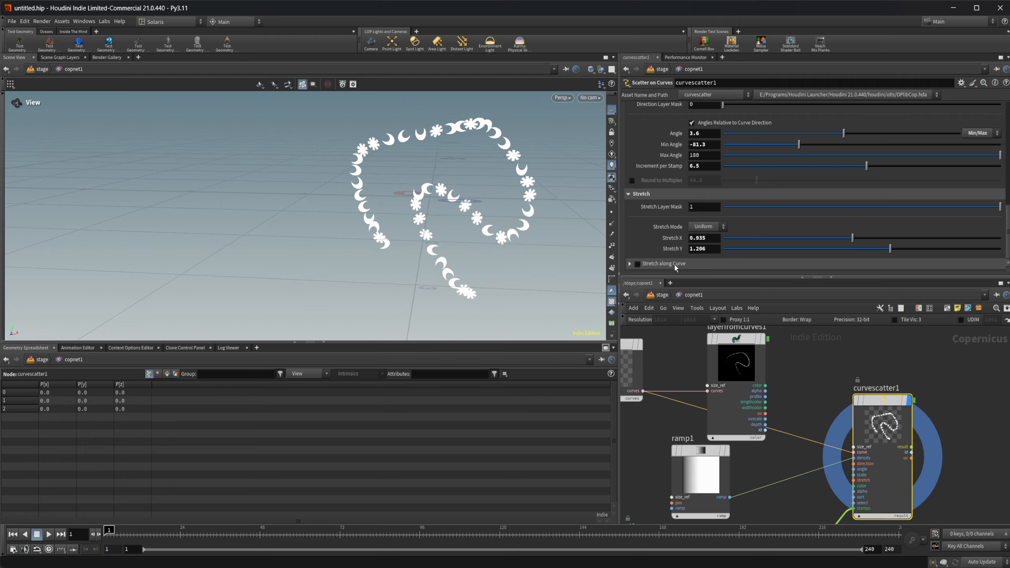
scroll(670, 210, "up", 10)
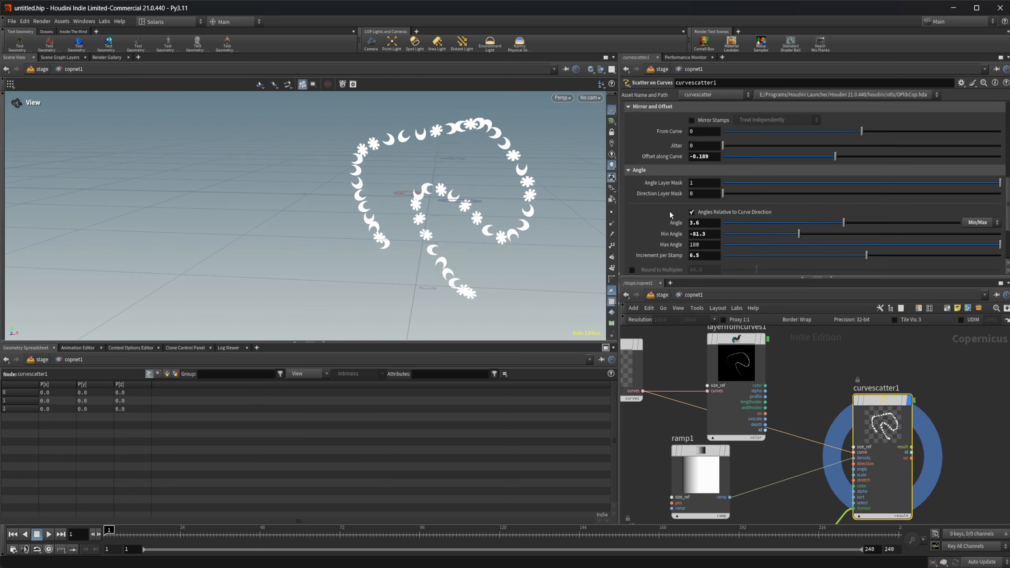
scroll(678, 199, "up", 5)
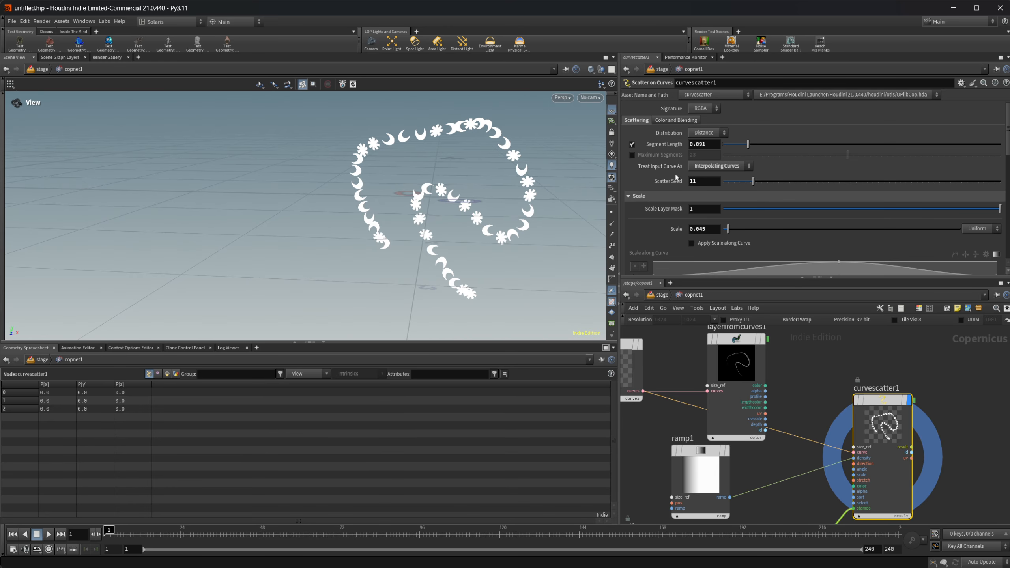
left_click(664, 120)
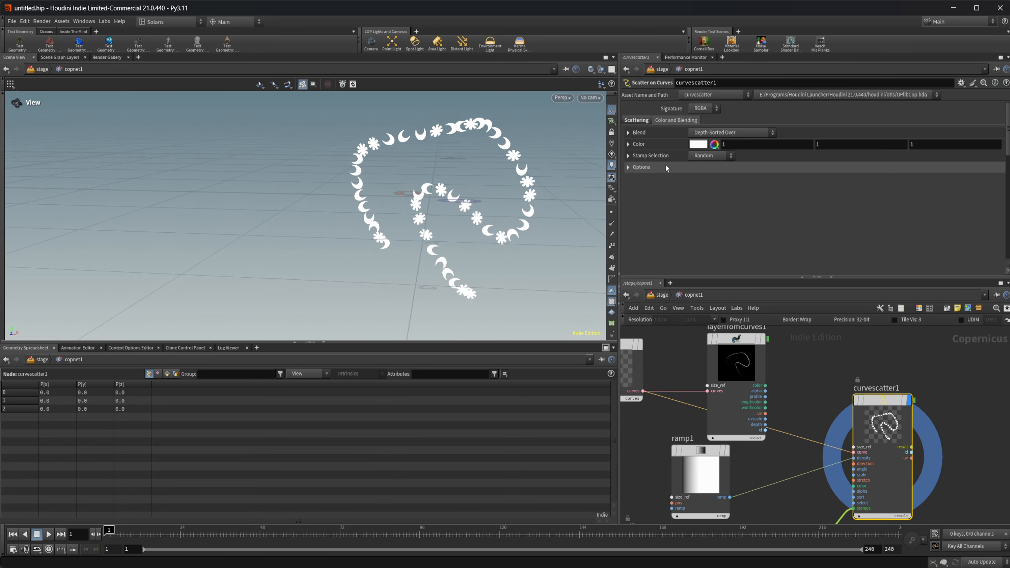
Step: Examine the Blend settings and the available blend methods, keeping Depth-Sorted Over
left_click(640, 133)
scroll(650, 170, "down", 3)
scroll(650, 170, "up", 2)
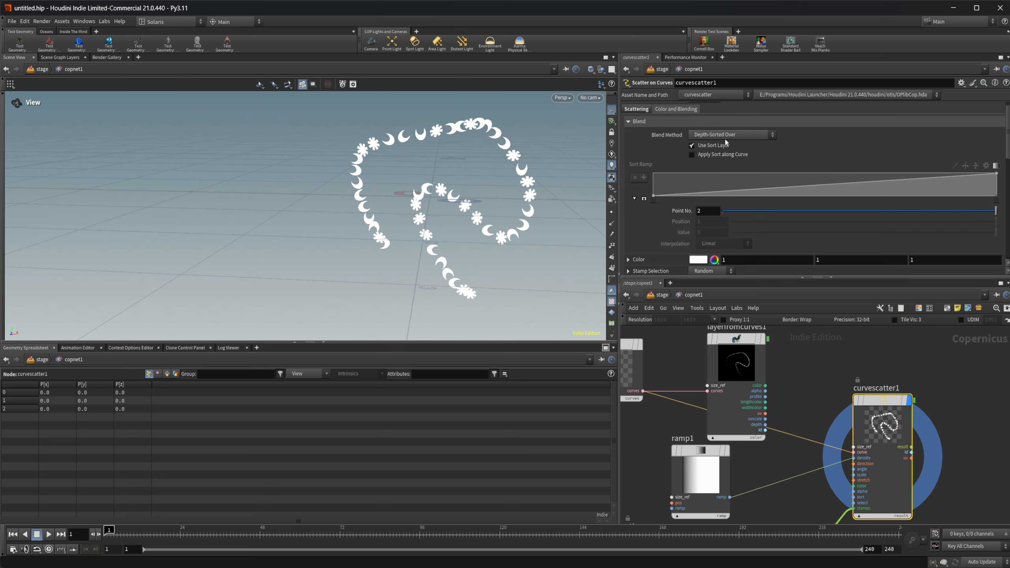
left_click(728, 135)
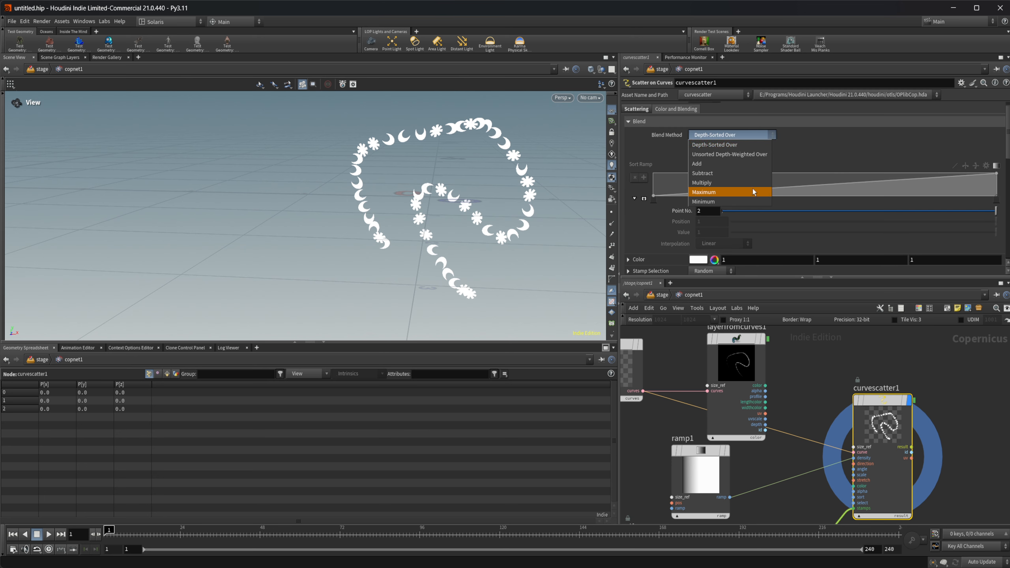
left_click(813, 147)
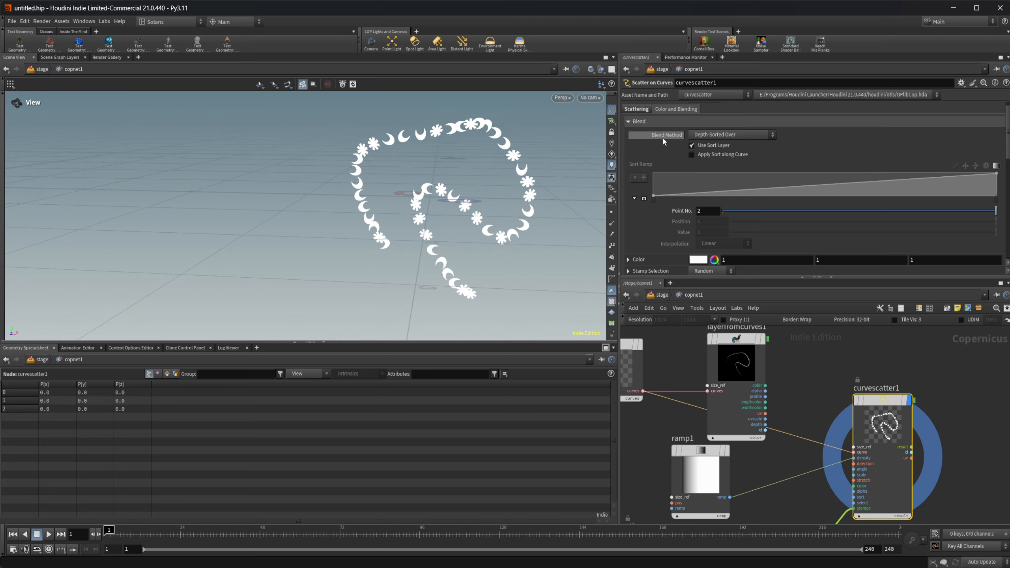
left_click(643, 124)
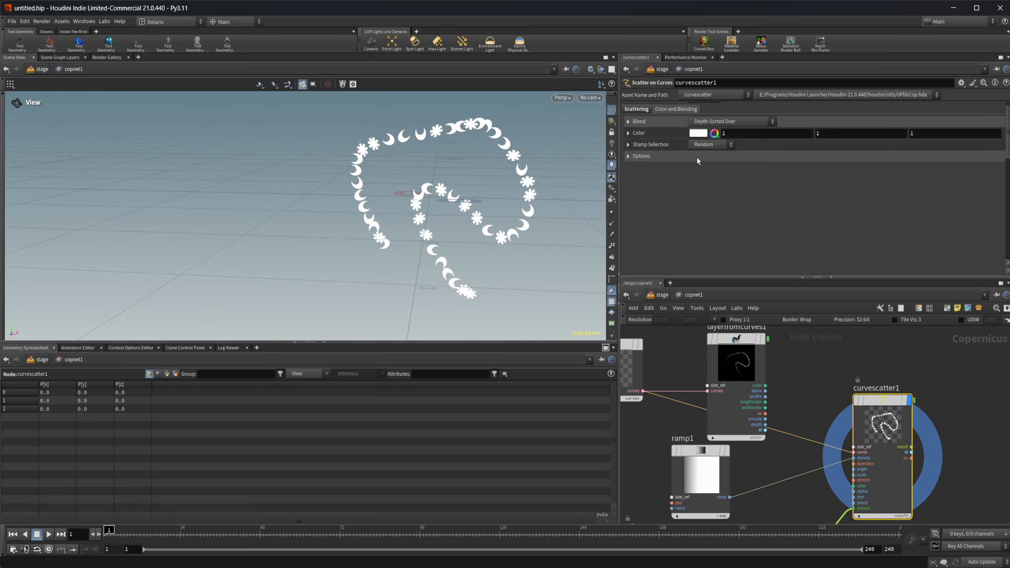
Step: Set the stamp color to pure blue (0, 0, 1) in the color editor
left_click(698, 134)
left_click(745, 85)
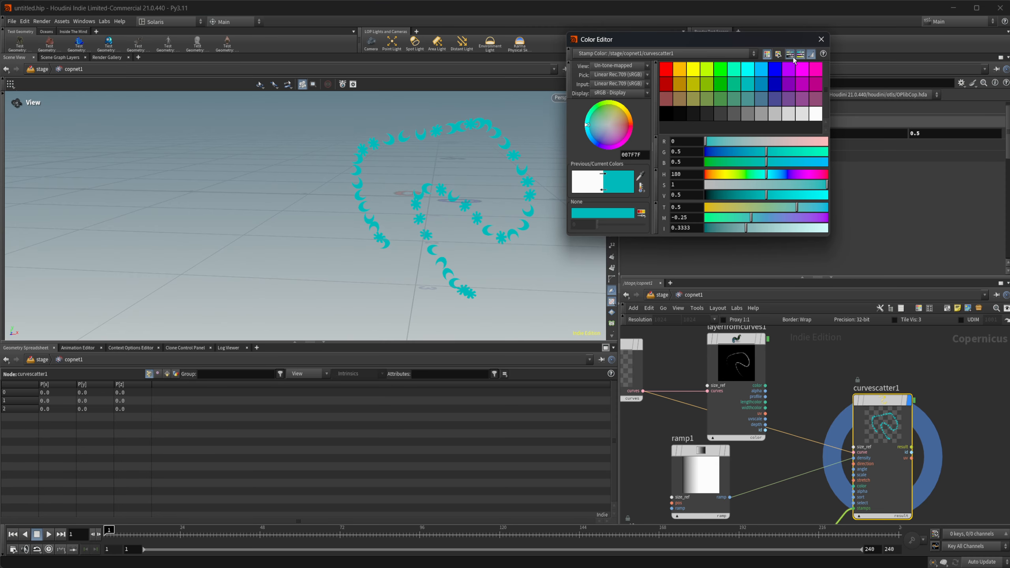
left_click(764, 67)
left_click(779, 71)
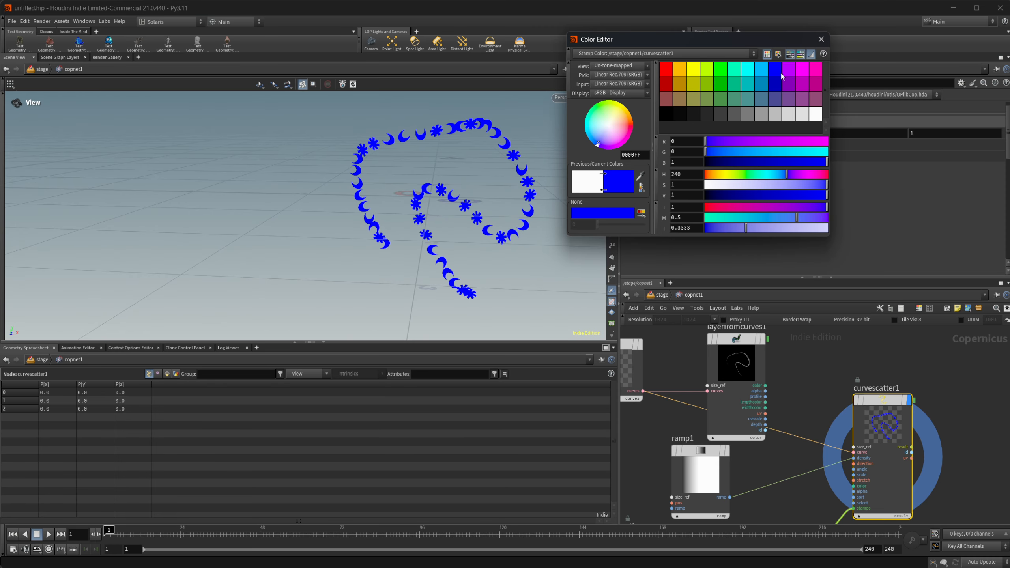
left_click(820, 40)
Step: Try the Cycle stamp selection, inspect the pattern on the curve, and switch back to Random
left_click(710, 145)
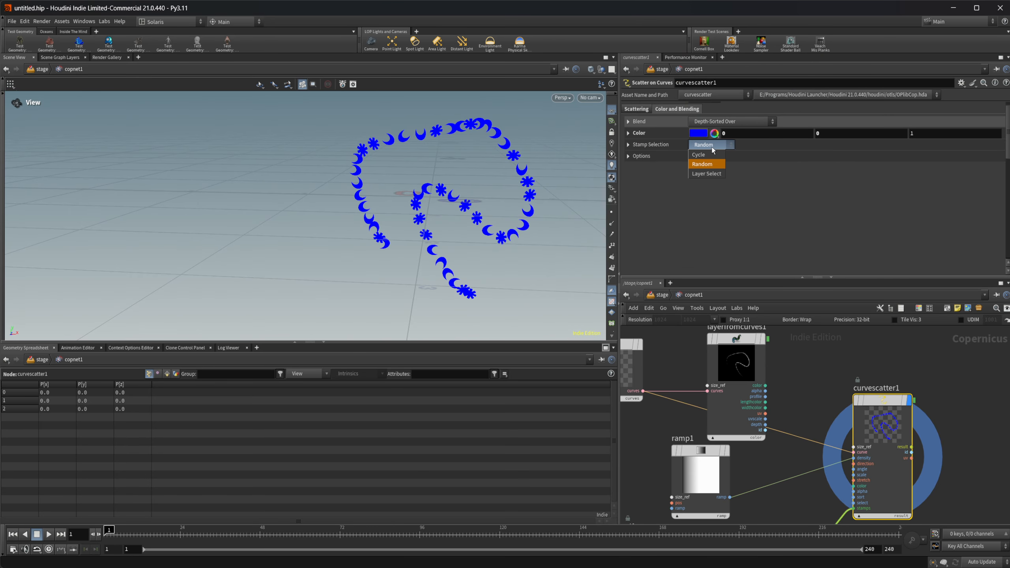
left_click(699, 155)
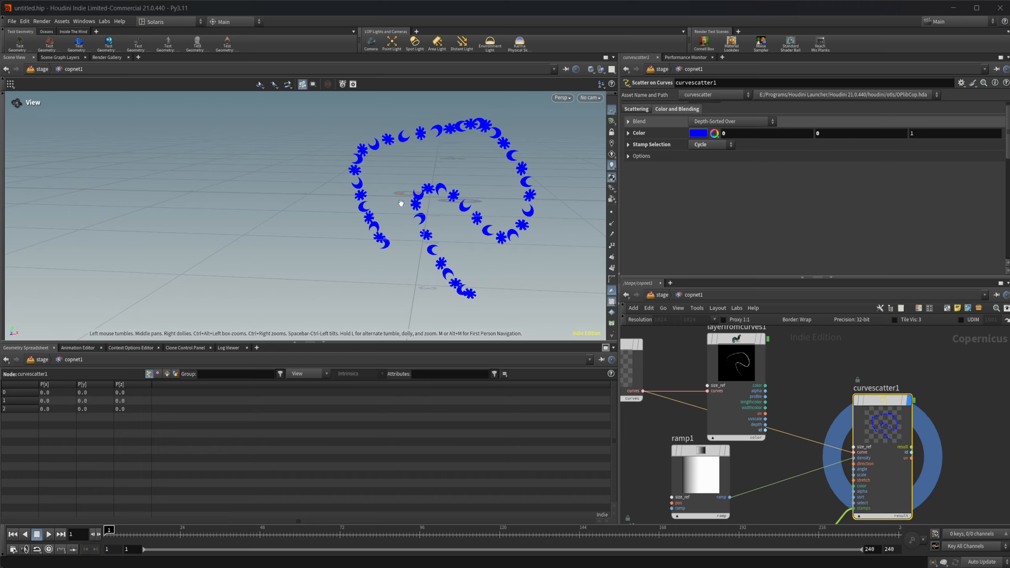
scroll(400, 203, "up", 3)
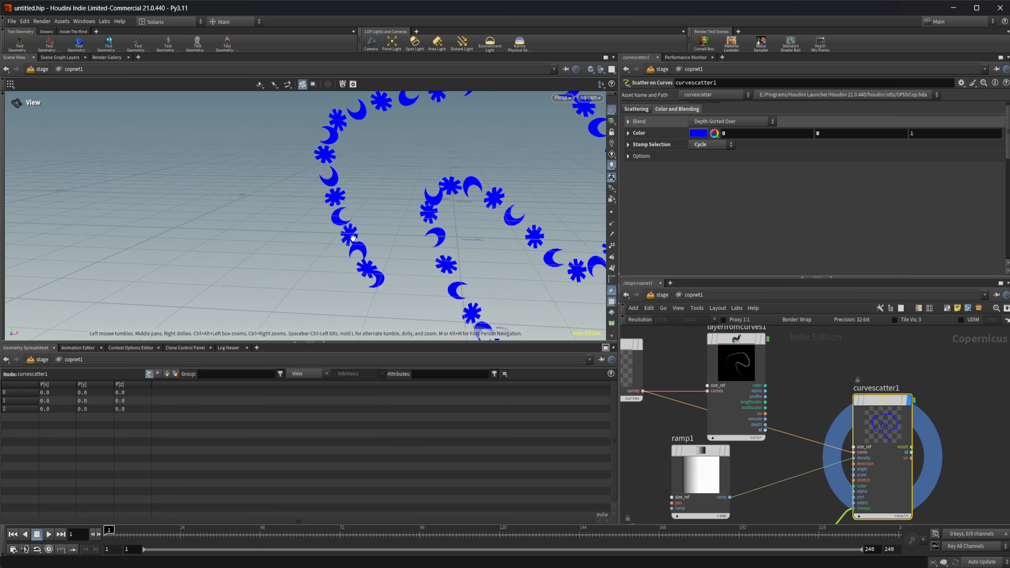
left_click(701, 164)
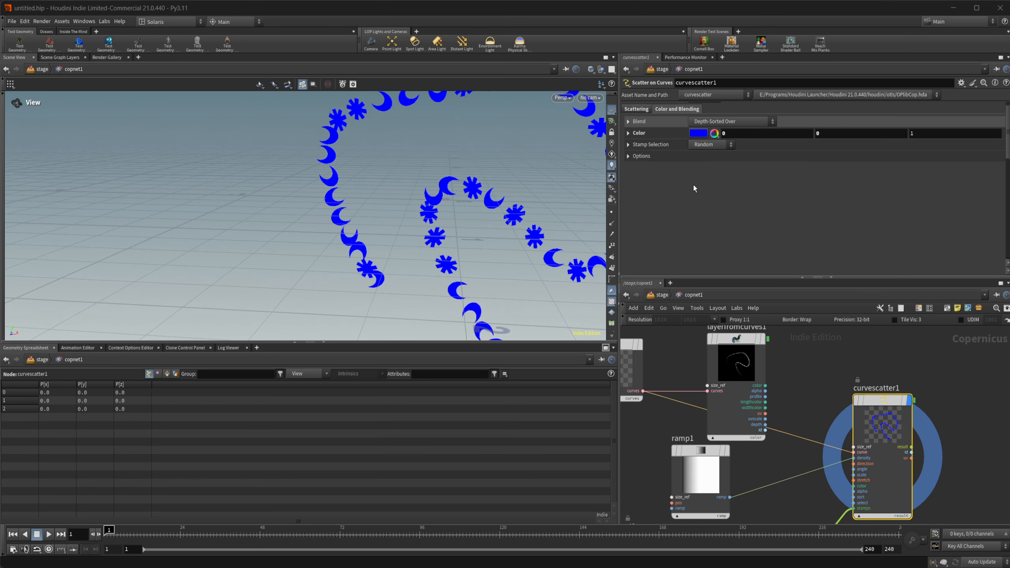
Step: Try the Layer Select stamp selection with Limit Selection enabled at 1, and turn the limit off again
left_click(706, 145)
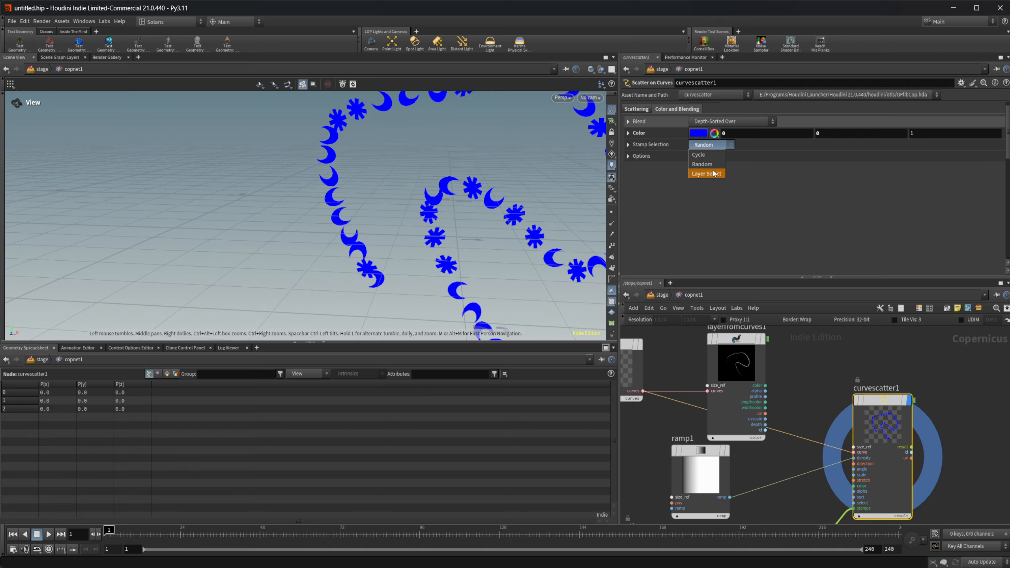
left_click(706, 173)
left_click(650, 145)
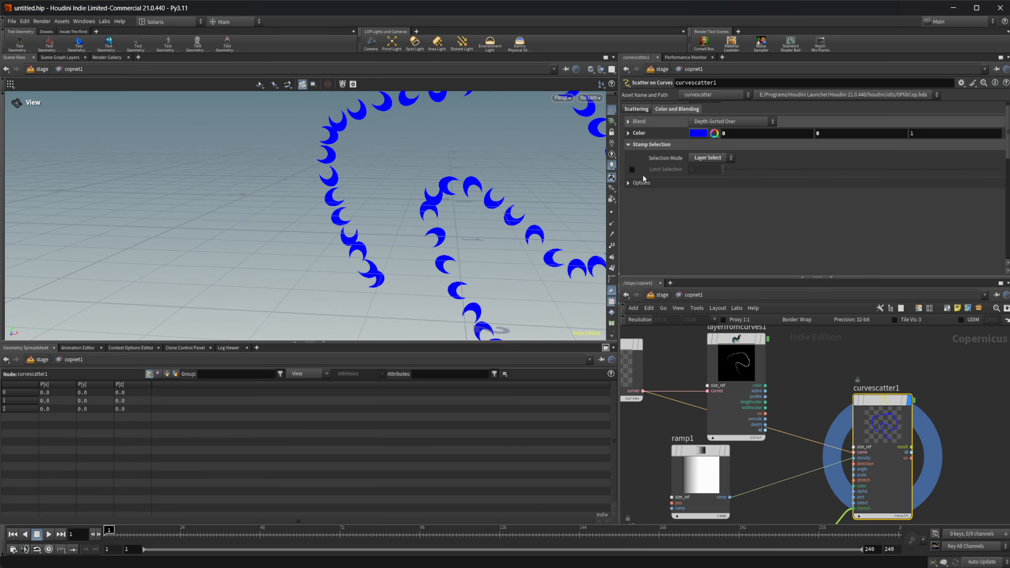
left_click(632, 169)
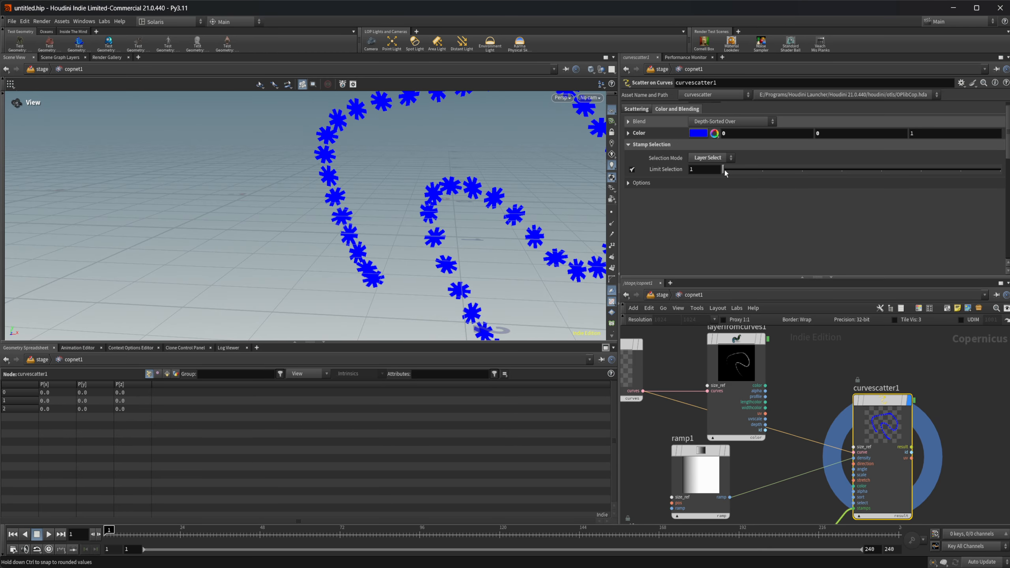
mouse_move(726, 174)
left_mouse_down()
mouse_move(810, 171)
mouse_move(708, 170)
left_mouse_up()
left_click(632, 170)
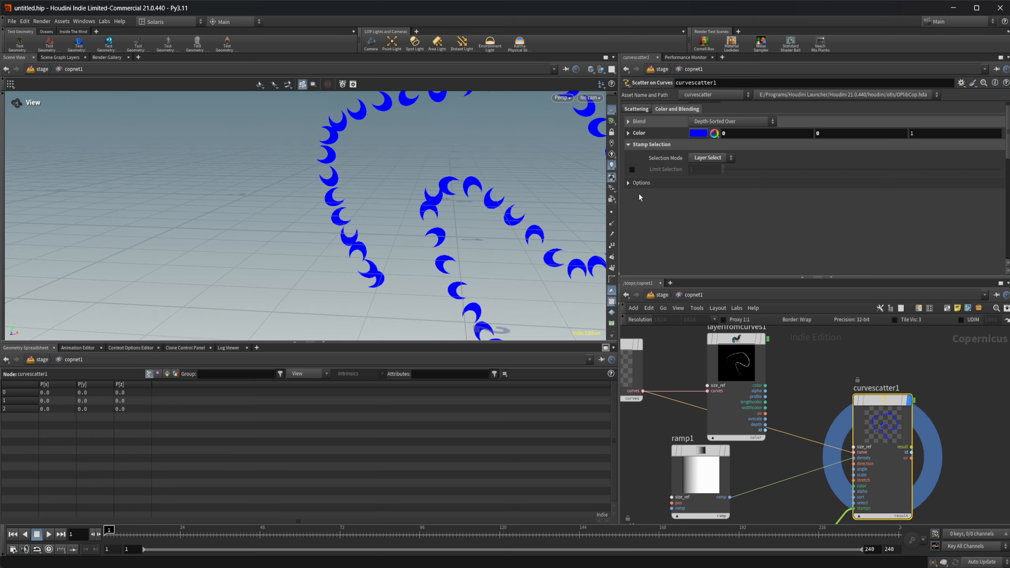
Step: Set the stamp Selection Mode to Random and examine the Filter setting in the expanded Options section
left_click(628, 183)
left_click(708, 158)
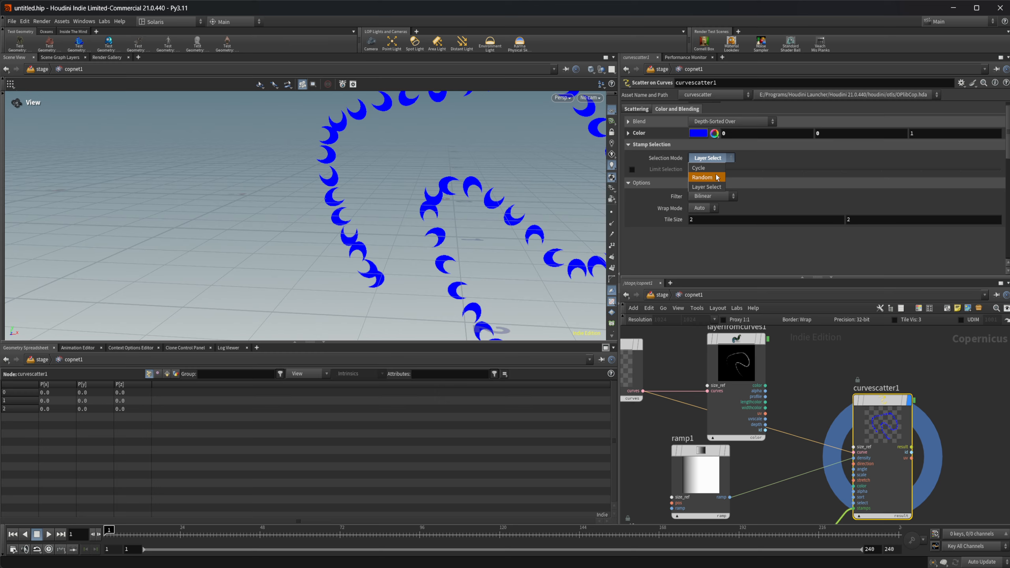
left_click(713, 177)
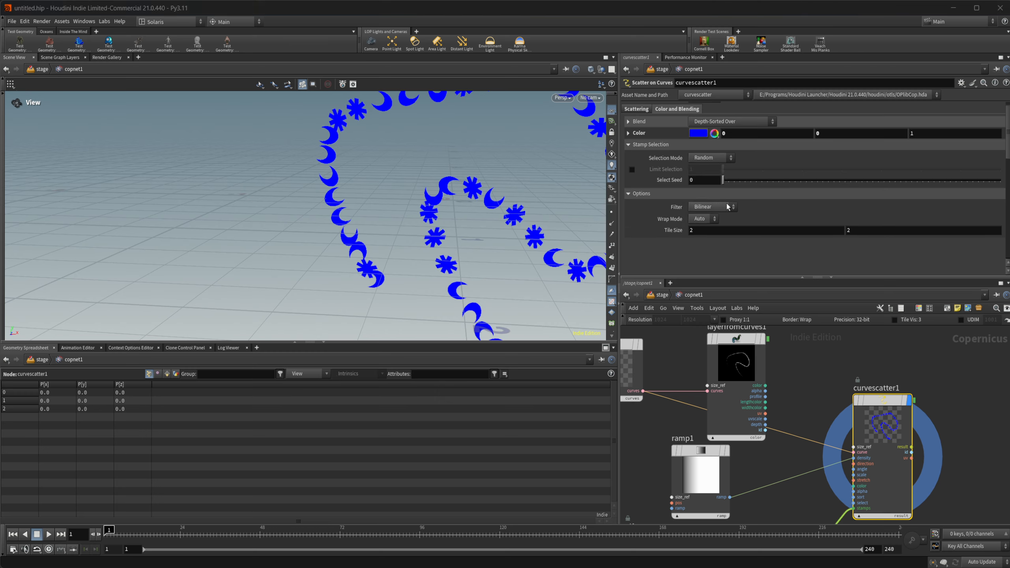
left_click(712, 206)
left_click(779, 230)
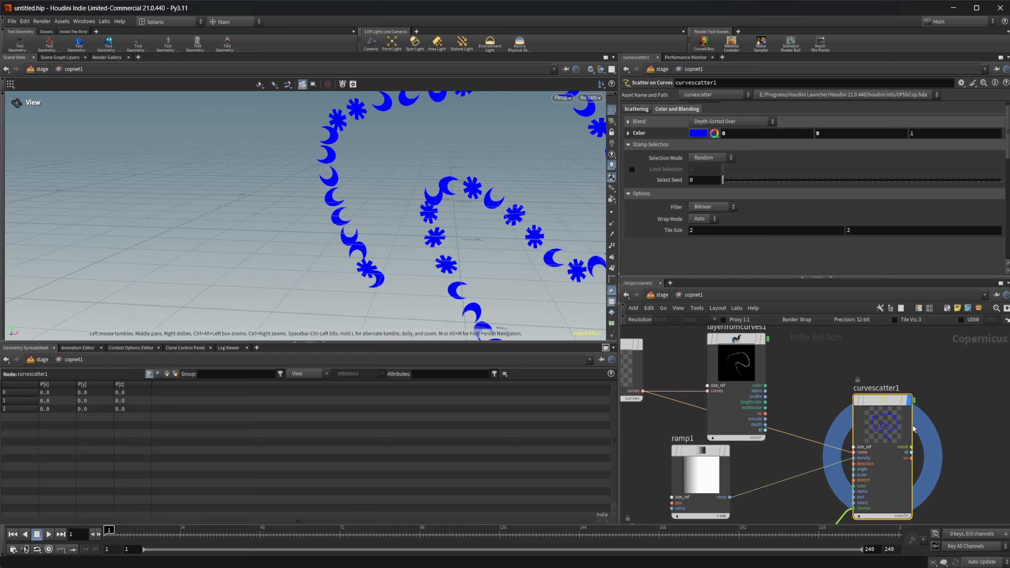
Step: Try the Mono and UV signatures on the Scatter on Curves node and return the signature to RGBA
scroll(692, 189, "up", 1)
left_click(636, 120)
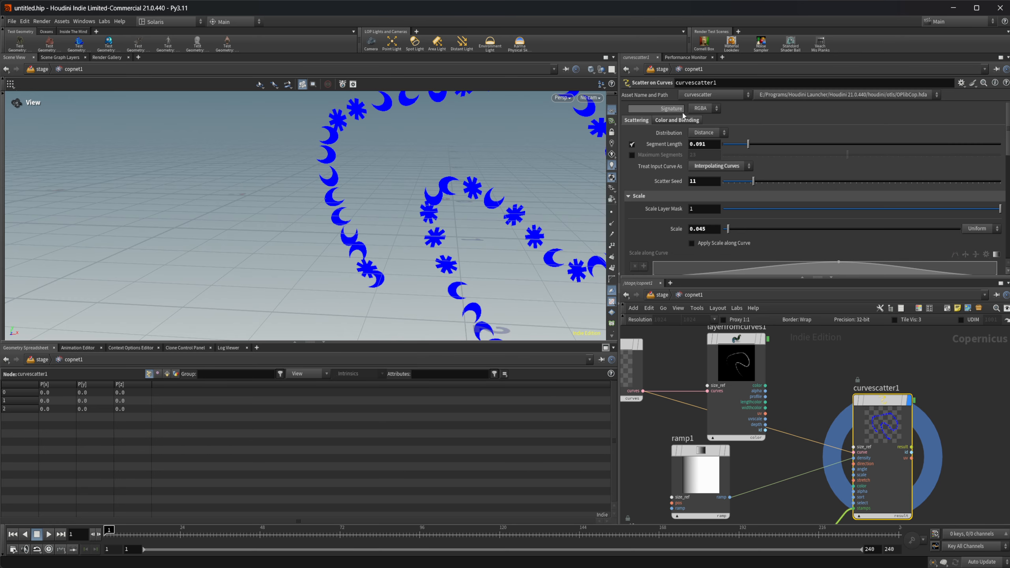
left_click(702, 108)
left_click(701, 129)
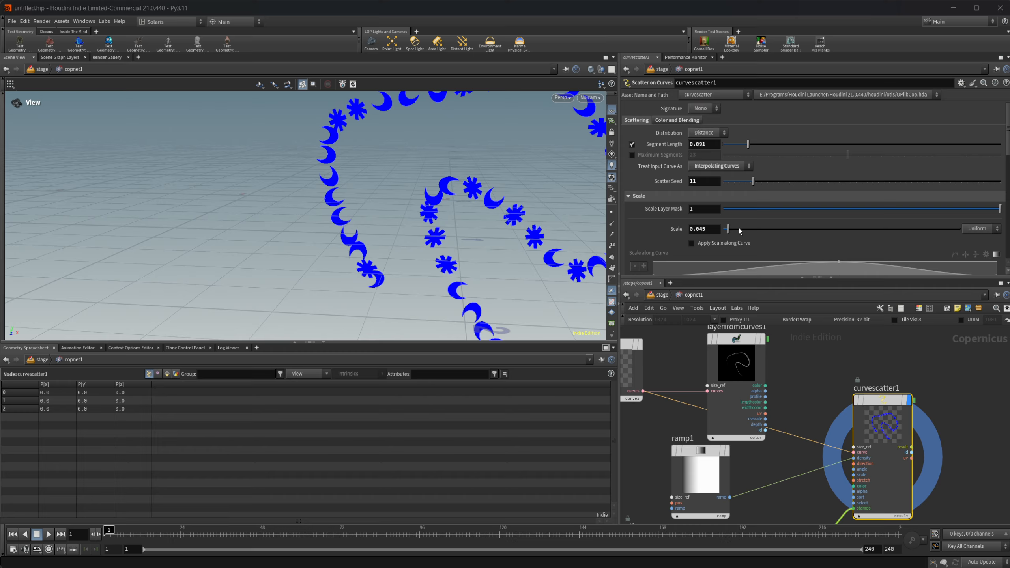
left_click(703, 108)
left_click(708, 114)
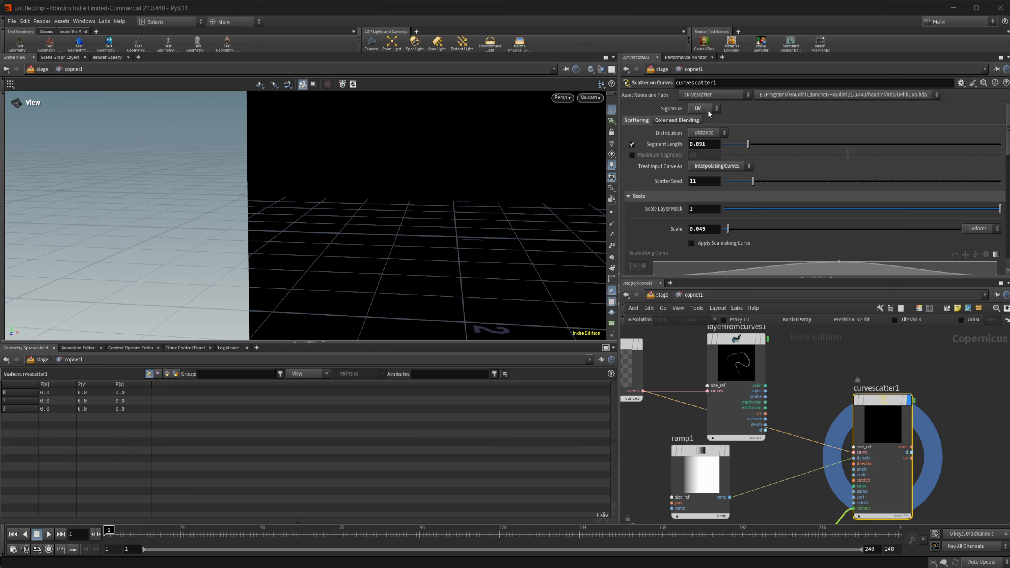
left_click(698, 107)
left_click(700, 127)
left_click(705, 110)
left_click(706, 119)
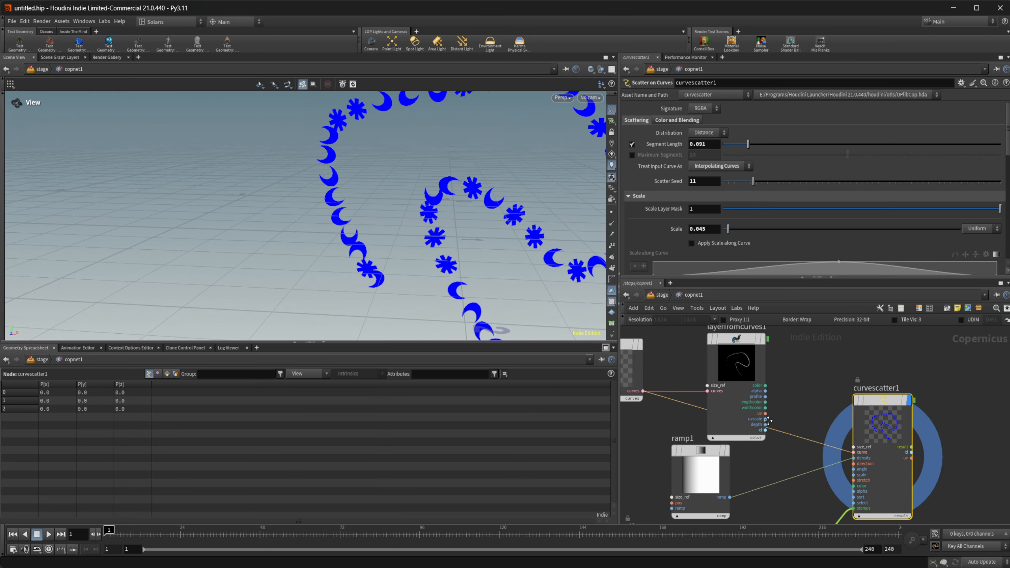
Step: Change the marker of the sdfshape1 node from Asterisk to Chevron
scroll(786, 435, "down", 3)
middle_click_drag(785, 435, 819, 423)
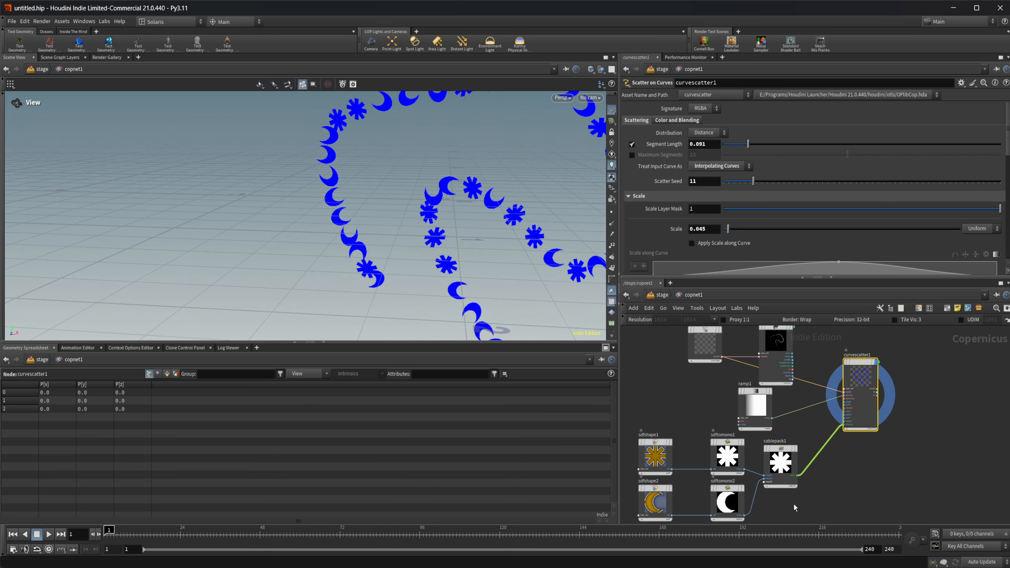
middle_click_drag(794, 508, 802, 476)
middle_click_drag(721, 500, 728, 479)
left_click(673, 406)
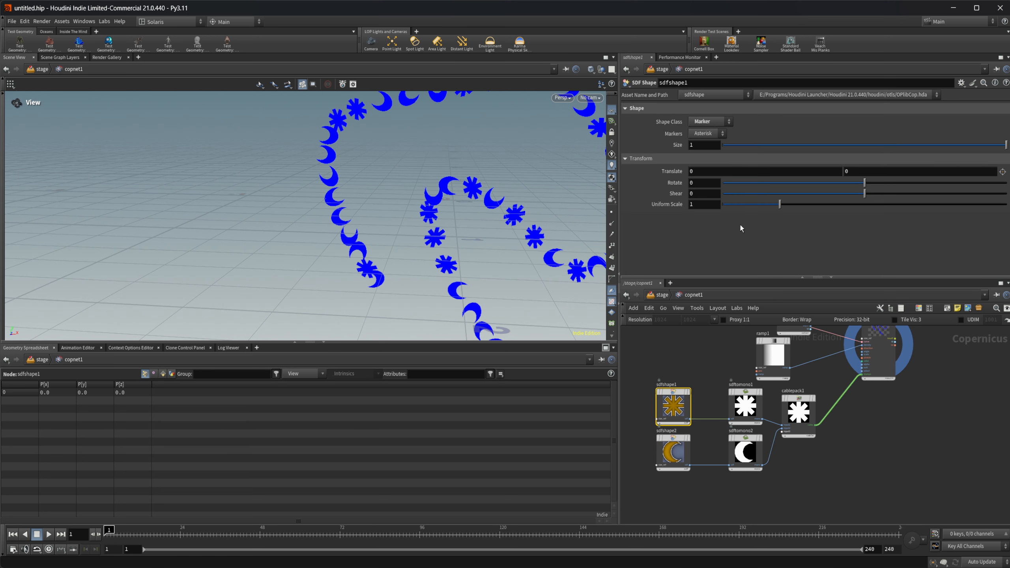
left_click(715, 137)
left_click(703, 161)
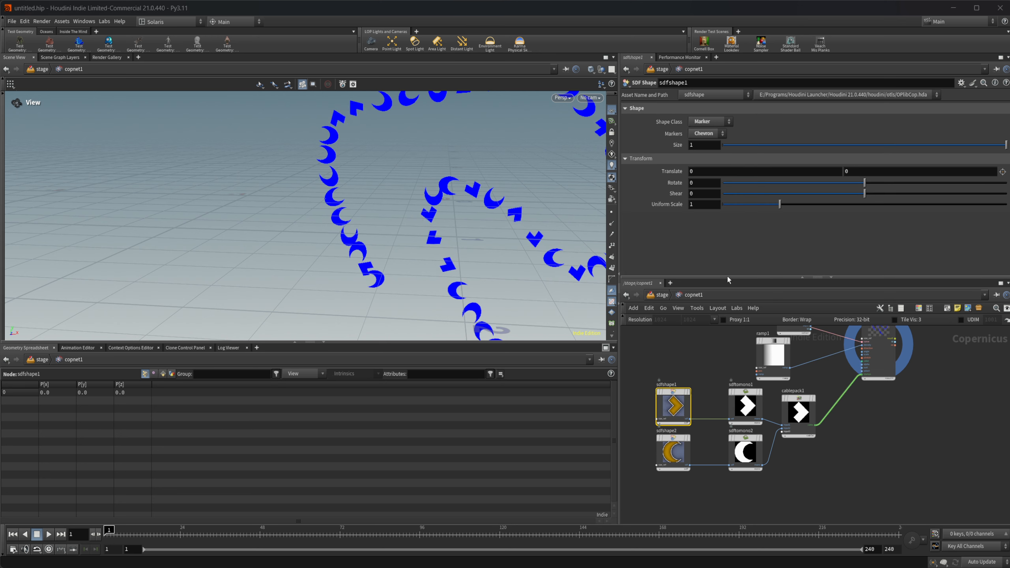
Step: Select curvescatter1 and inspect the chevron and moon stamps along the whole curve in the viewport
middle_click_drag(842, 456, 817, 513)
scroll(813, 432, "up", 2)
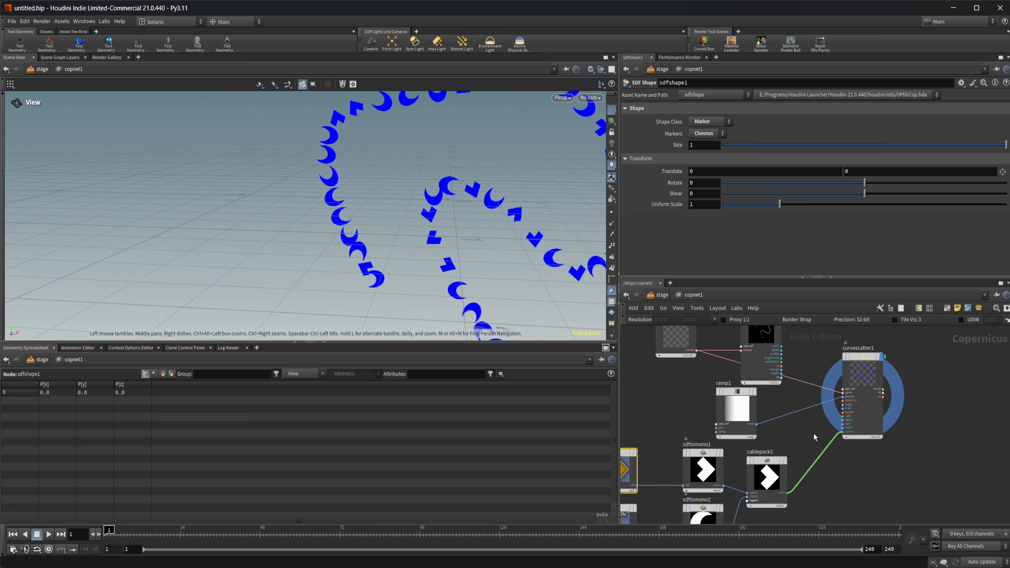
middle_click_drag(804, 429, 752, 440)
scroll(753, 440, "up", 1)
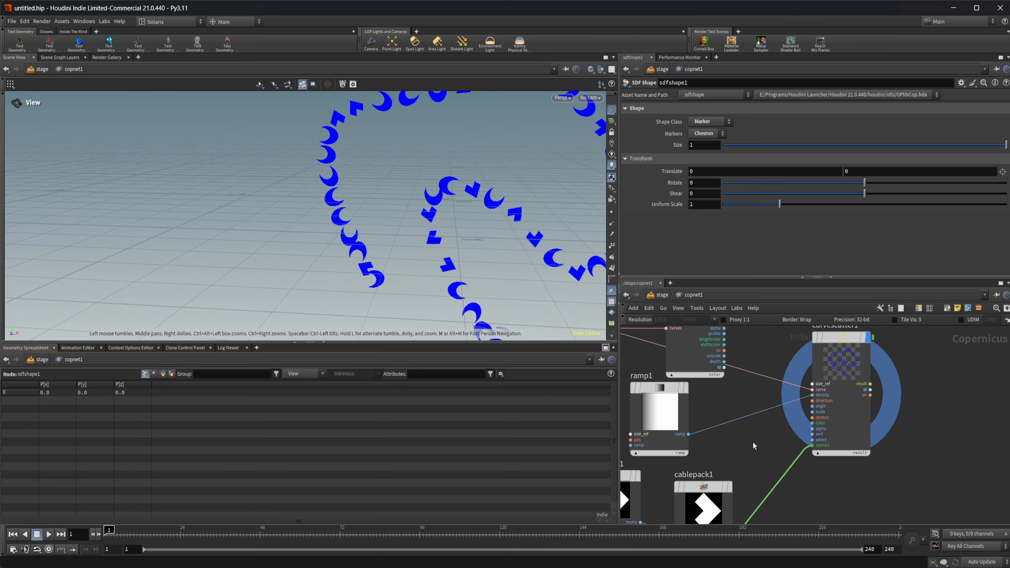
left_click(837, 360)
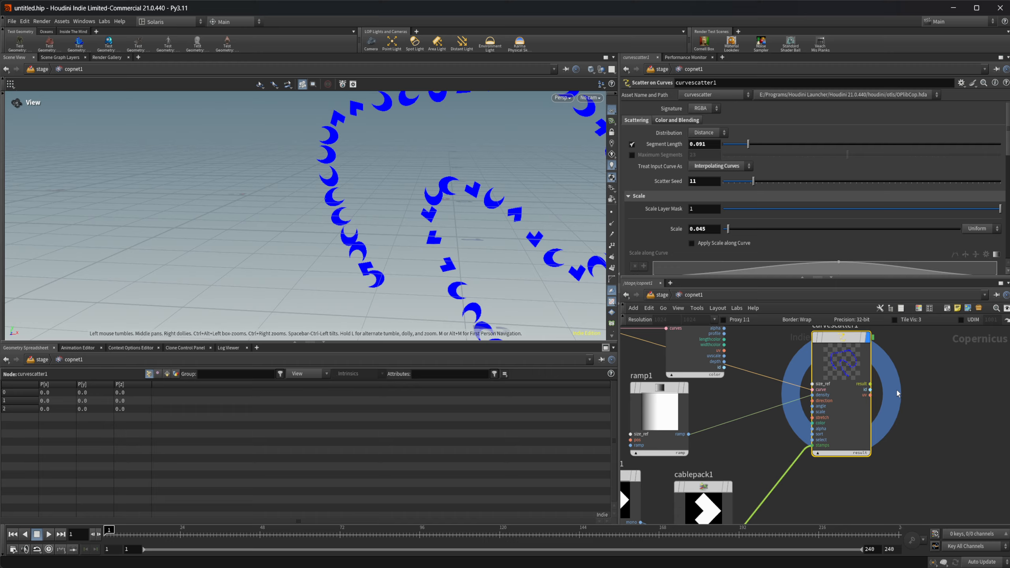
middle_click_drag(438, 248, 380, 247)
scroll(460, 259, "down", 1)
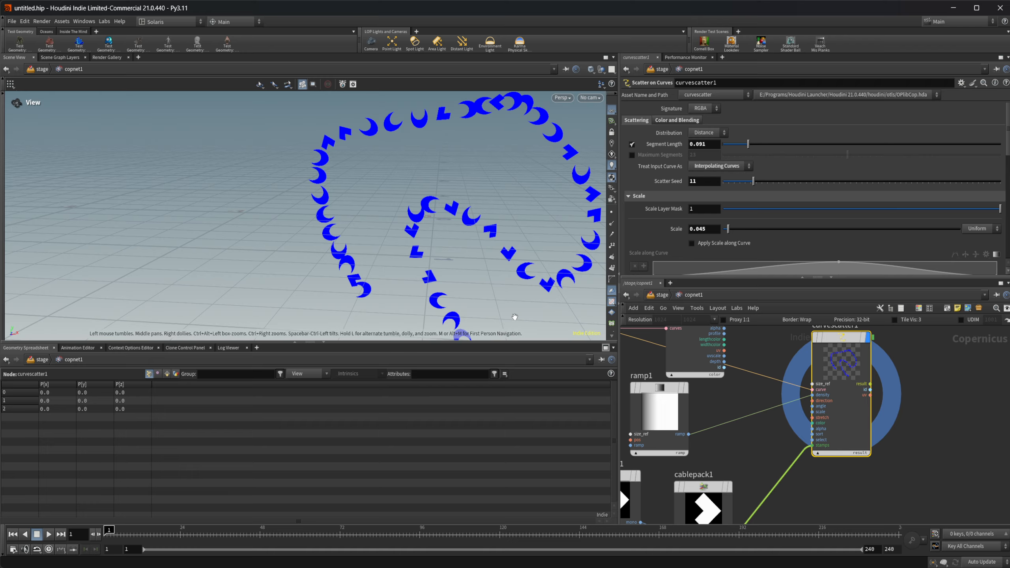
Step: Examine the scattered chevron and moon stamps from other viewing angles and look over the curvescatter1 node's inputs in the network
left_click_drag(481, 289, 497, 277)
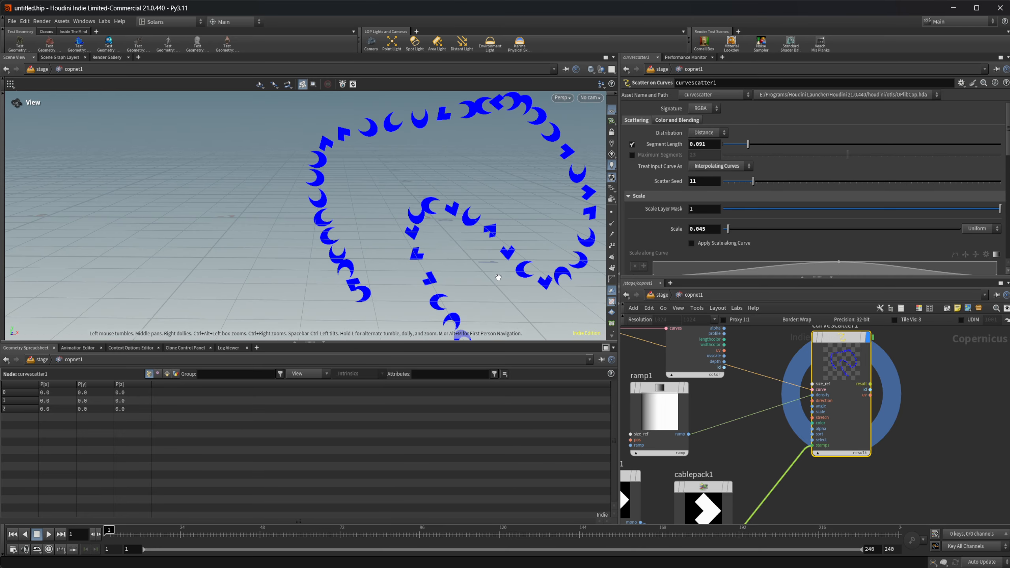
middle_click_drag(426, 247, 346, 222)
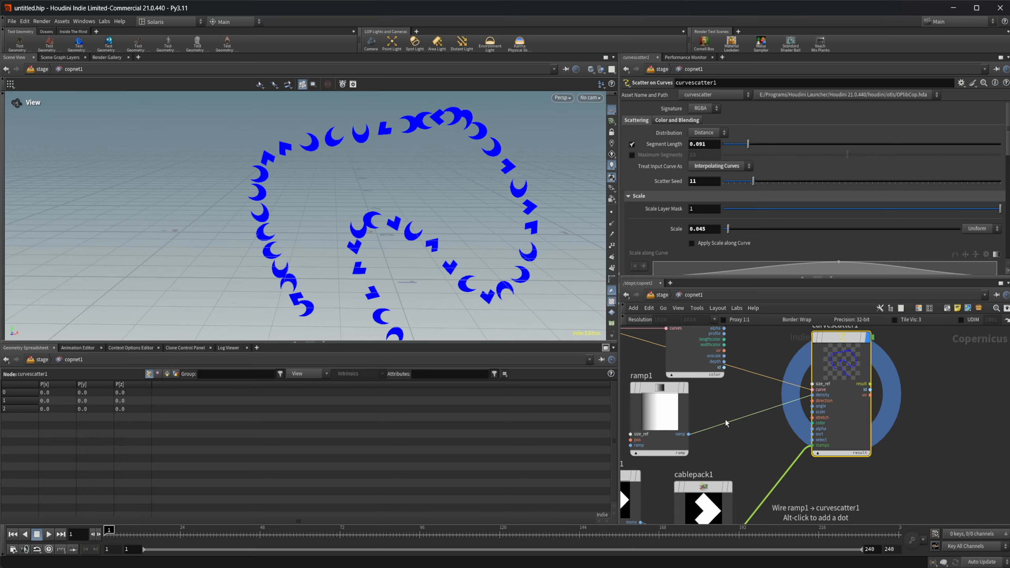
left_click_drag(449, 273, 318, 203)
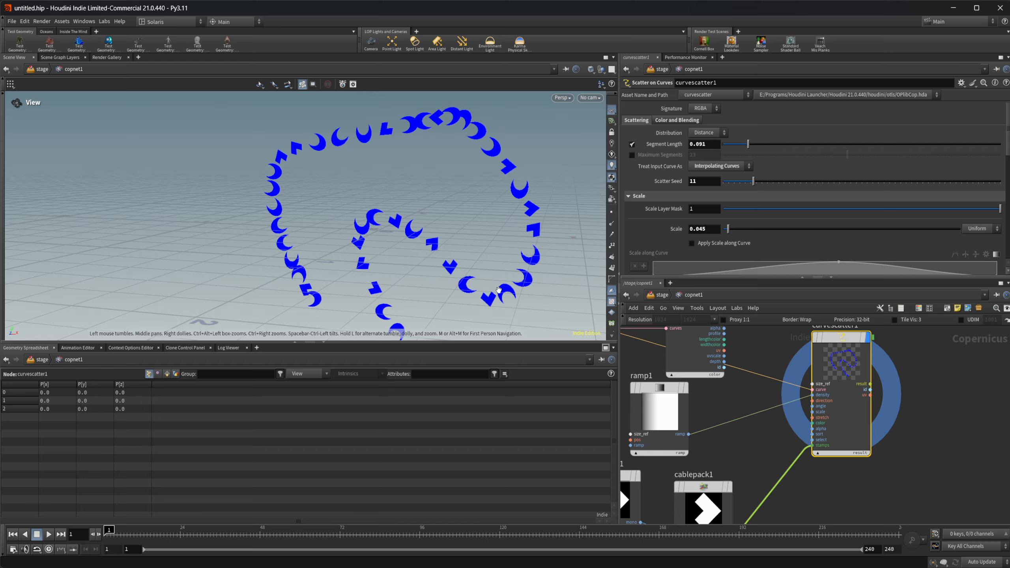
middle_click_drag(912, 405, 894, 436)
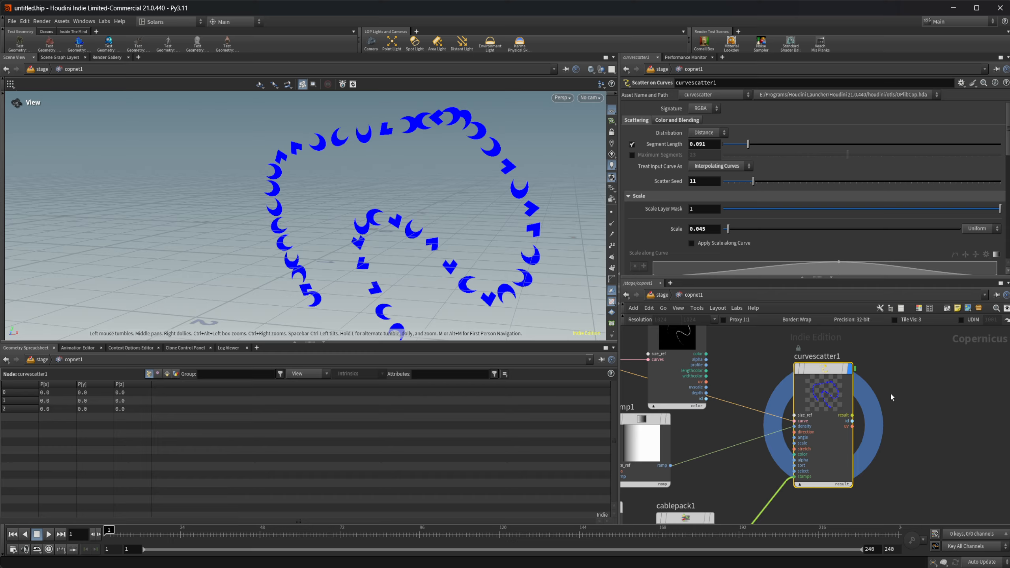
middle_click_drag(883, 488, 924, 415)
middle_click_drag(852, 471, 811, 516)
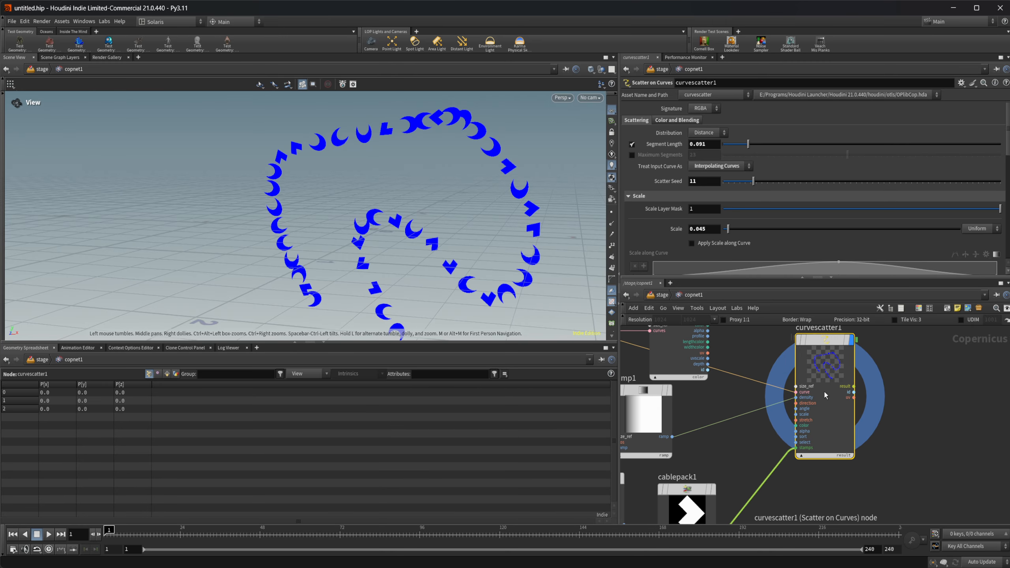
middle_click_drag(765, 376, 826, 412)
Step: Inspect the layerfromcurves1 node's Look settings and outputs, and return the selection to curvescatter1
left_click(731, 357)
middle_click_drag(732, 357, 722, 405)
middle_click_drag(815, 419, 801, 400)
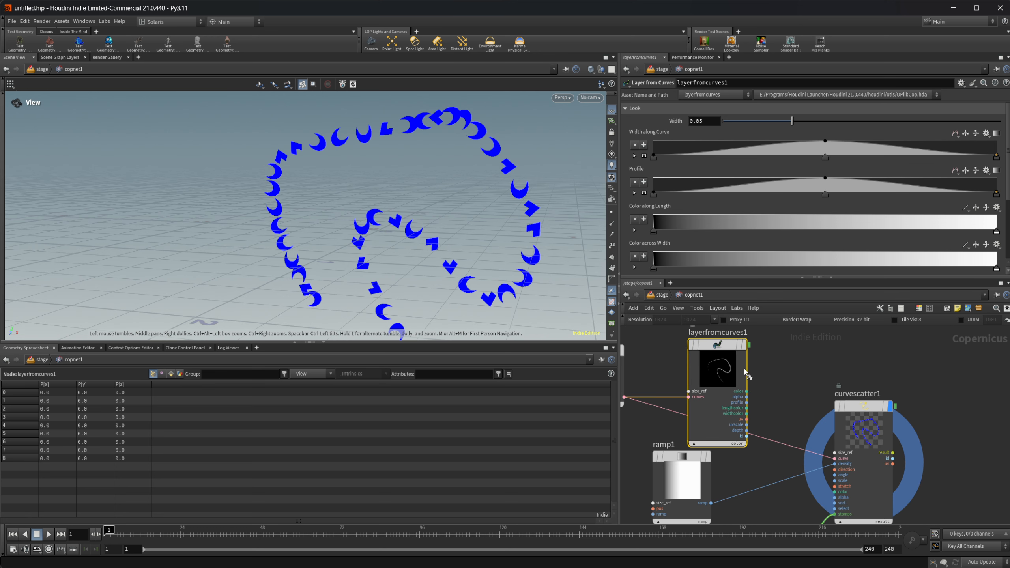
left_click(744, 345)
left_click(858, 440)
key("r")
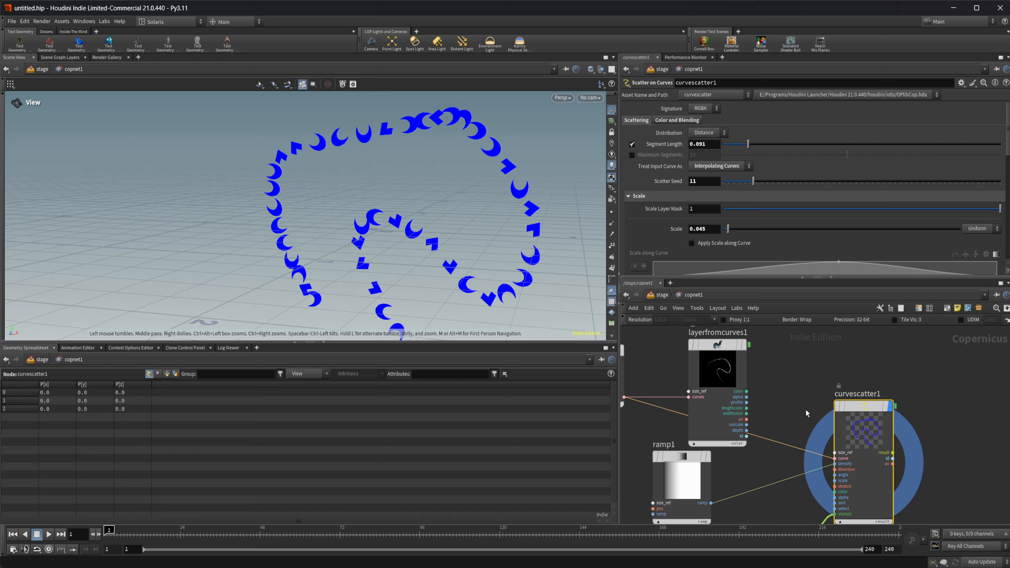
Step: Examine the curvescatter1 outputs and review how the curve, ramp and stamp nodes feed it across the network
middle_click_drag(804, 408, 730, 386)
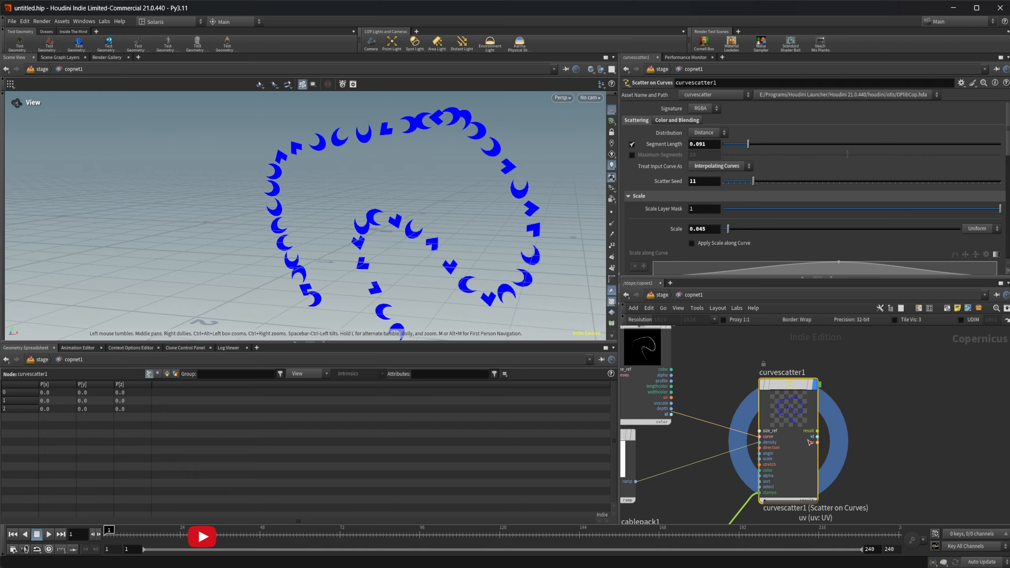
middle_click_drag(700, 414, 744, 429)
left_click(693, 363)
left_click(789, 417)
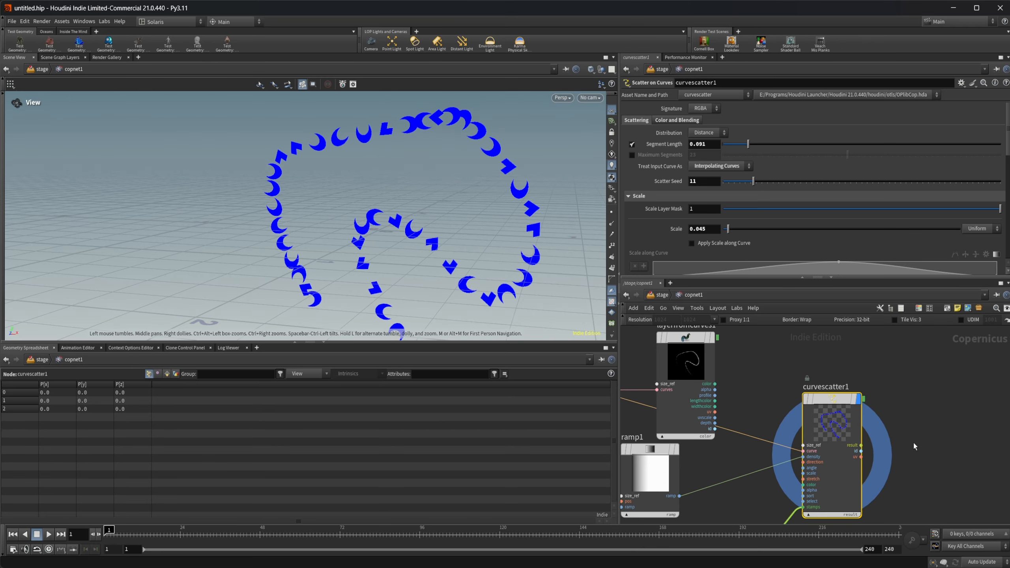
middle_click_drag(912, 441, 885, 442)
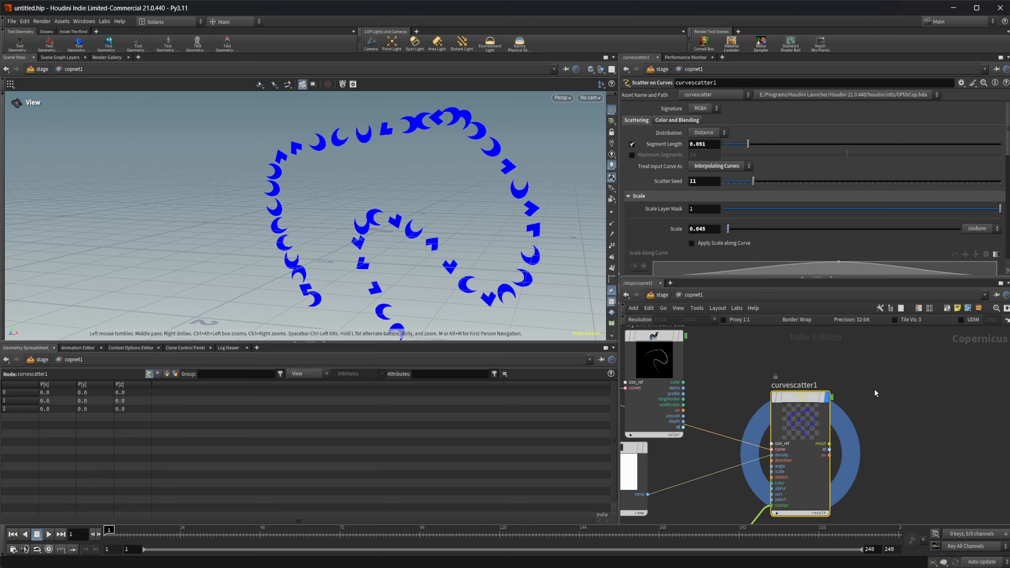
middle_click_drag(874, 388, 926, 415)
scroll(926, 415, "down", 3)
middle_click_drag(885, 386, 837, 378)
middle_click_drag(752, 469, 767, 437)
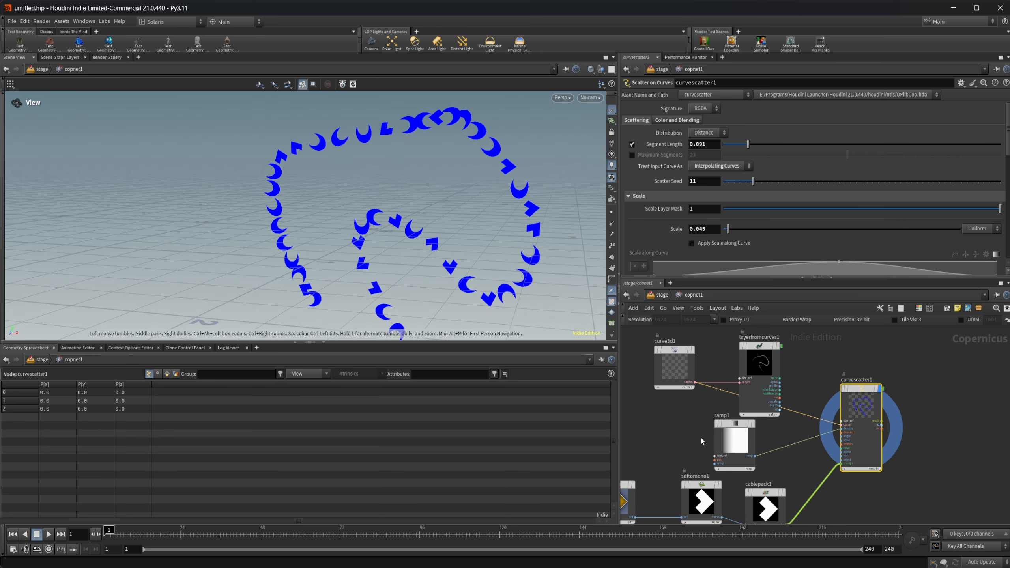